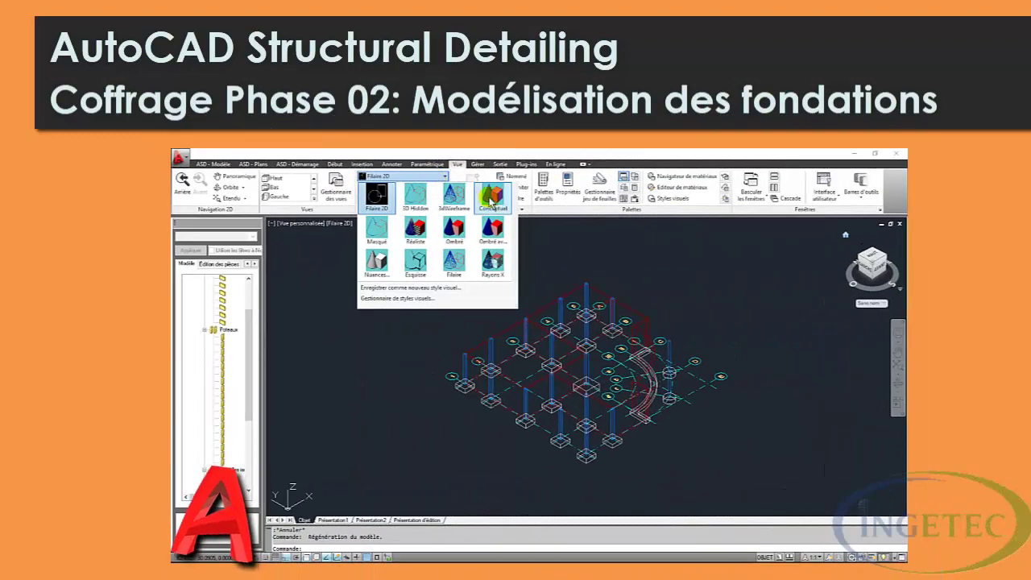
Shade the model in the Conceptuel style, then return to the Haut 2D plan via Modifier.
left_click(492, 193)
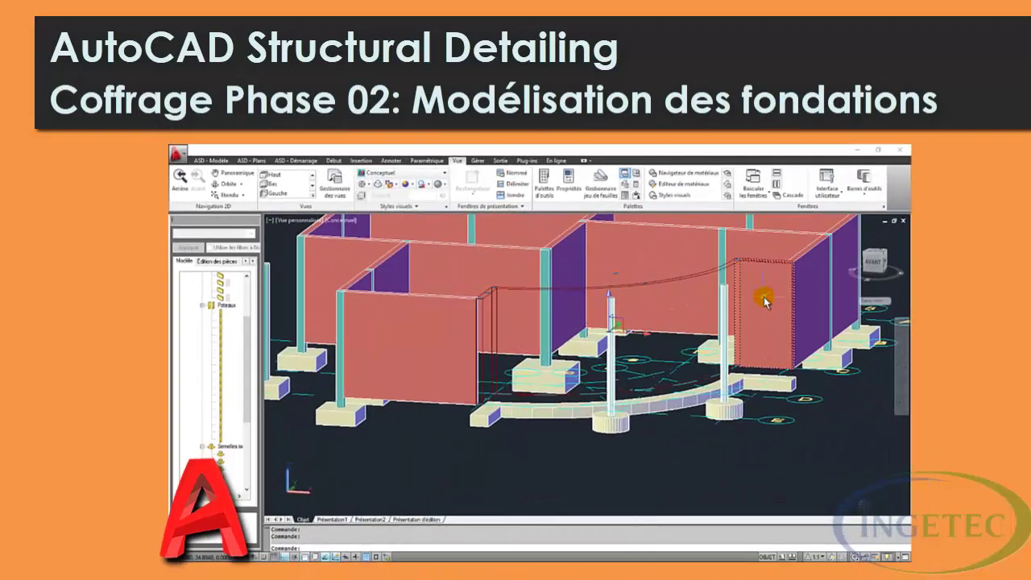
right_click(763, 295)
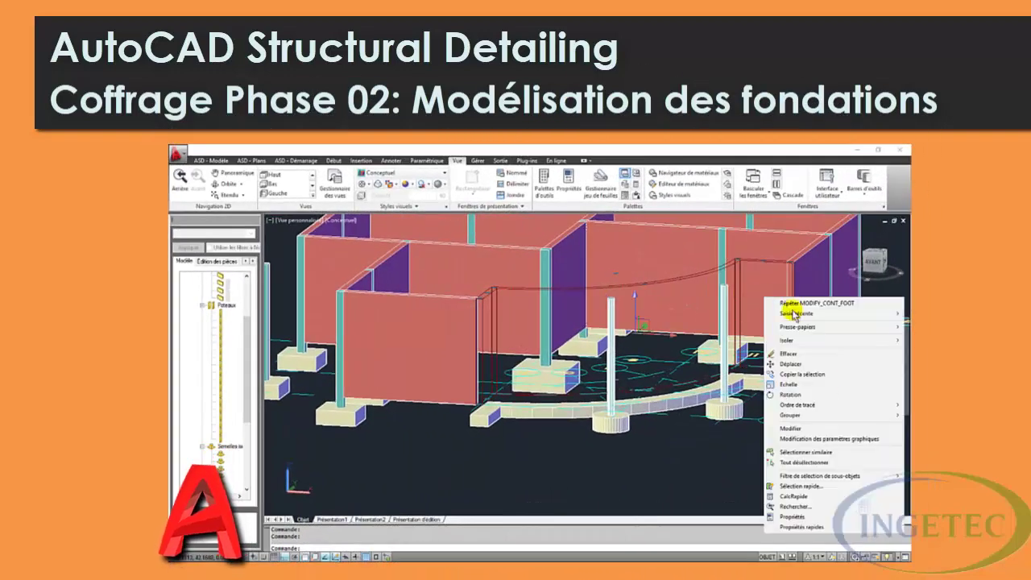
left_click(794, 428)
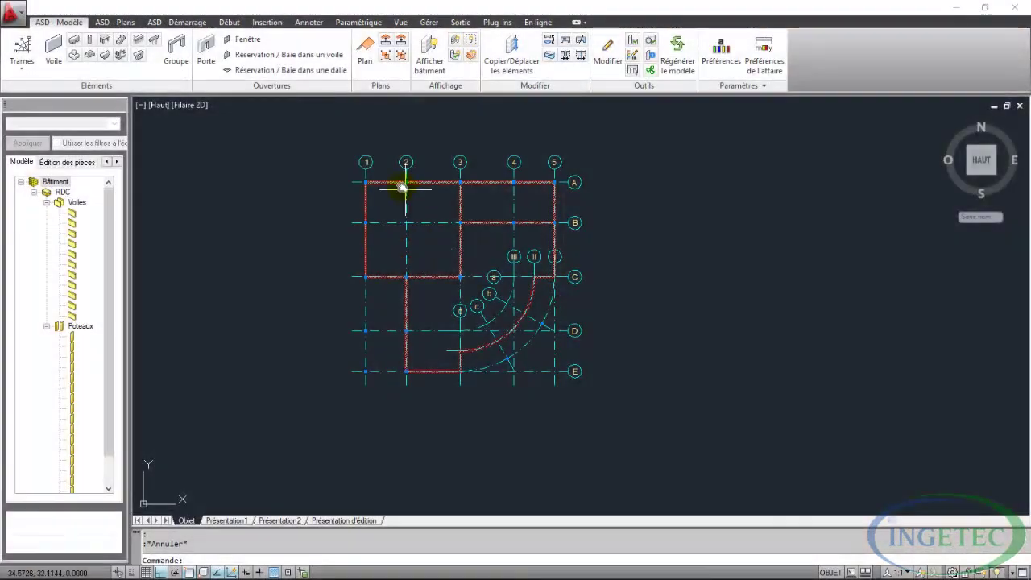
Start an isolated footing with B25 material and browse the existing footing types.
left_click(73, 54)
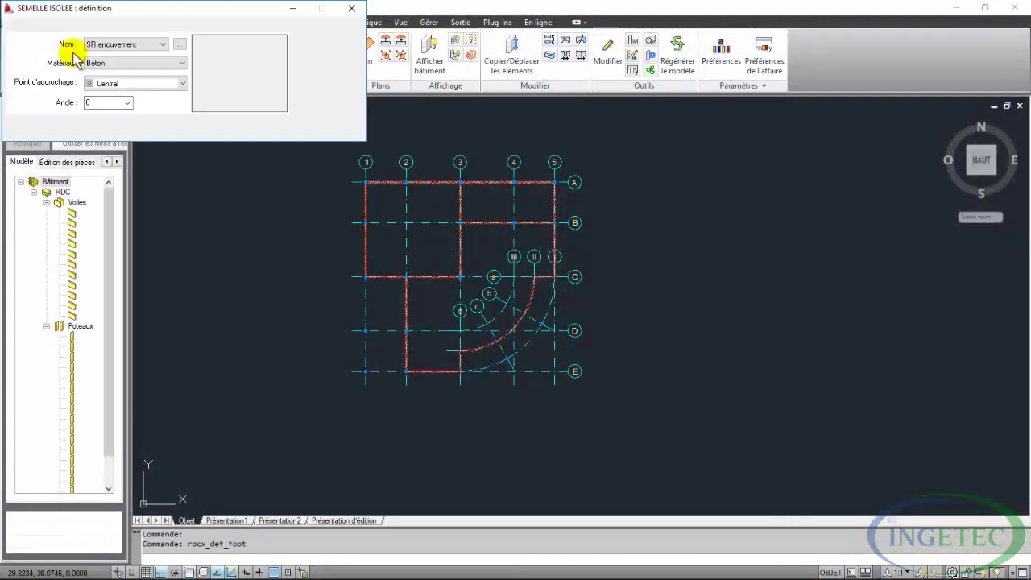
left_click(161, 64)
left_click(150, 85)
left_click(179, 46)
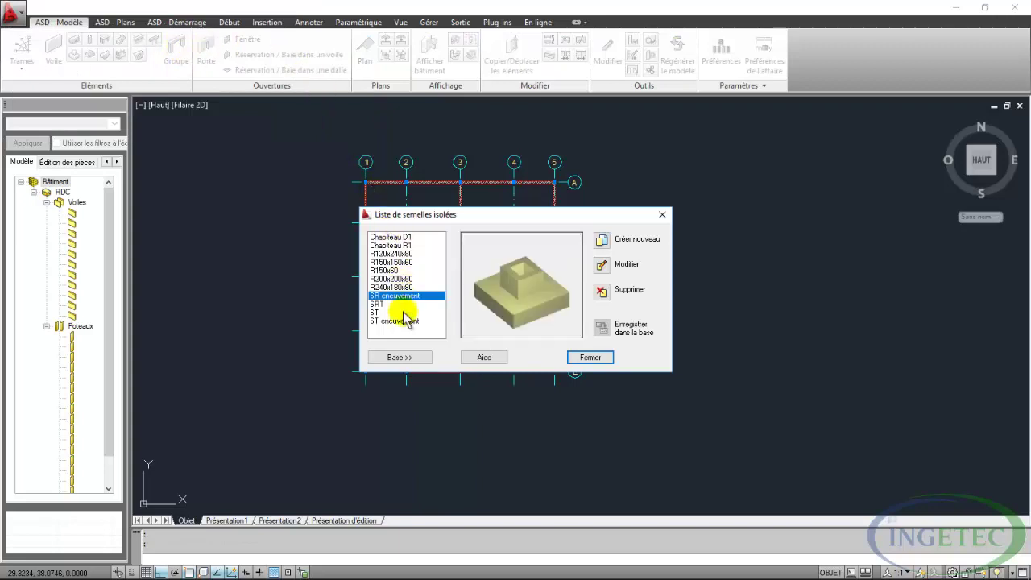
left_click(392, 237)
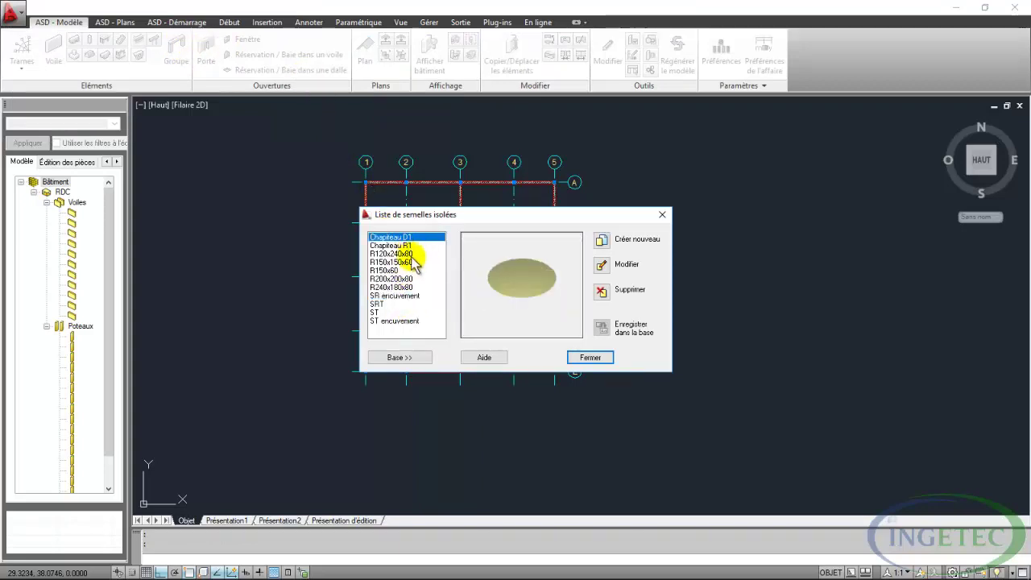
left_click(393, 254)
Create footing type R110x110x0.40 sized 1.10 × 1.10 m, 0.40 m high.
left_click(601, 242)
type("R110x110x0.40")
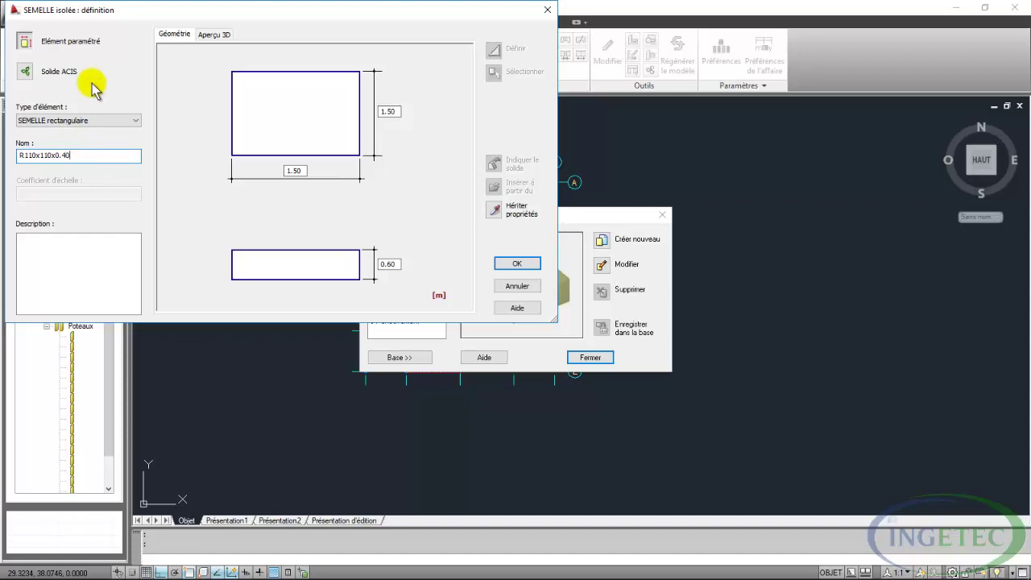
left_click(295, 169)
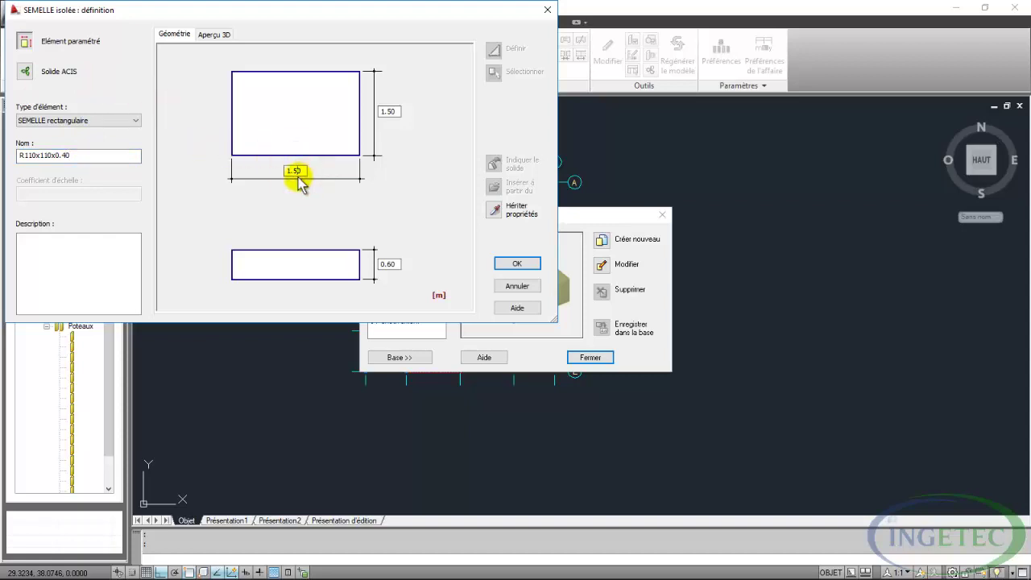
type("1.1")
left_click(390, 112)
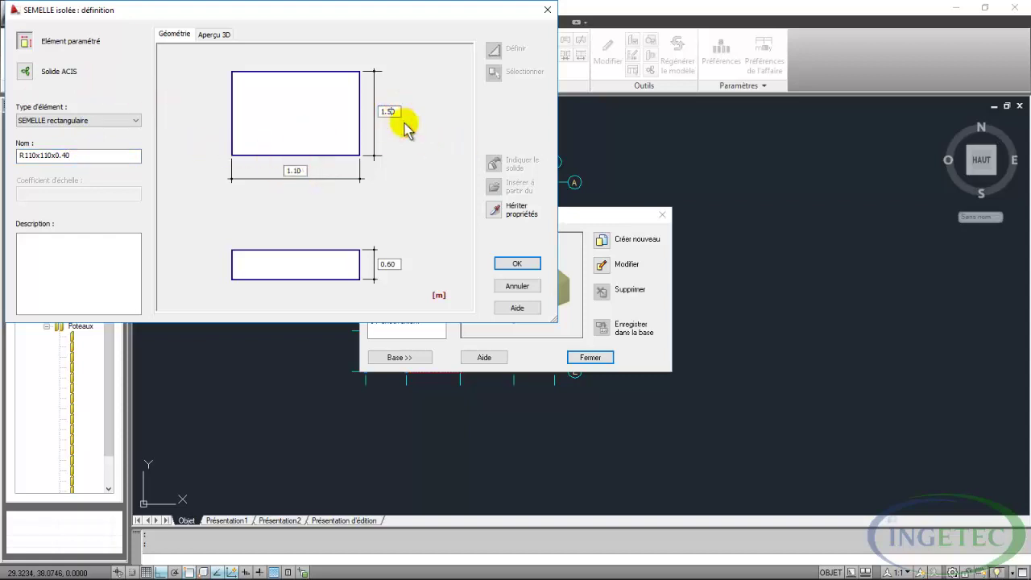
double_click(390, 263)
type("0.5")
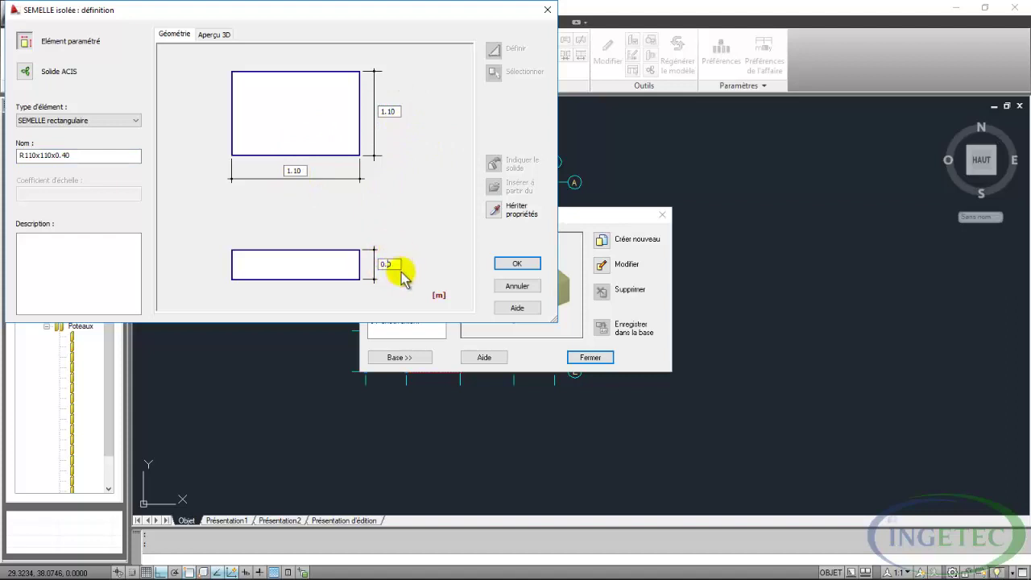
left_click(513, 263)
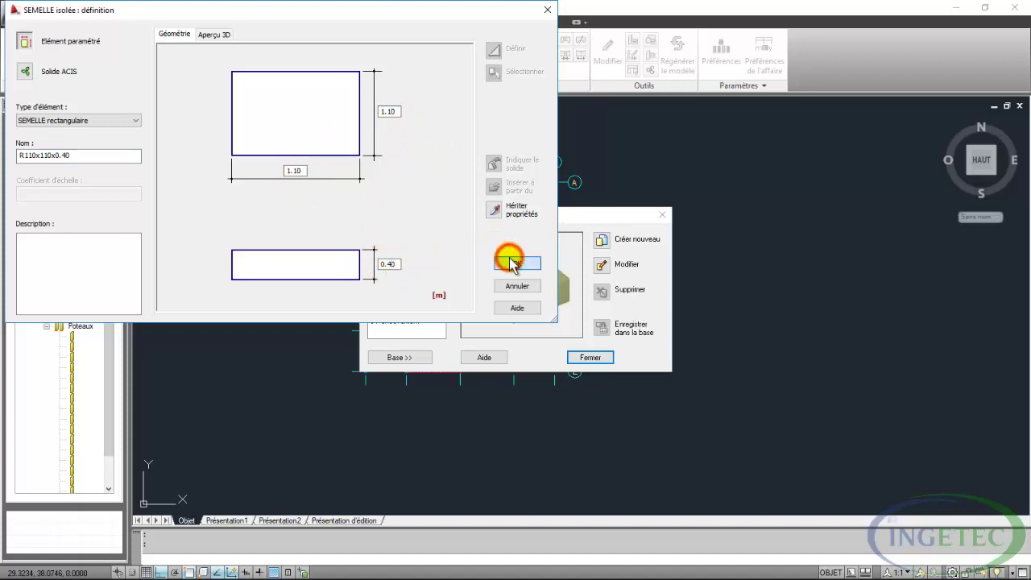
Create circular footing type D1.00x0.4 with a 1.0 m diameter and 0.40 m height.
left_click(392, 278)
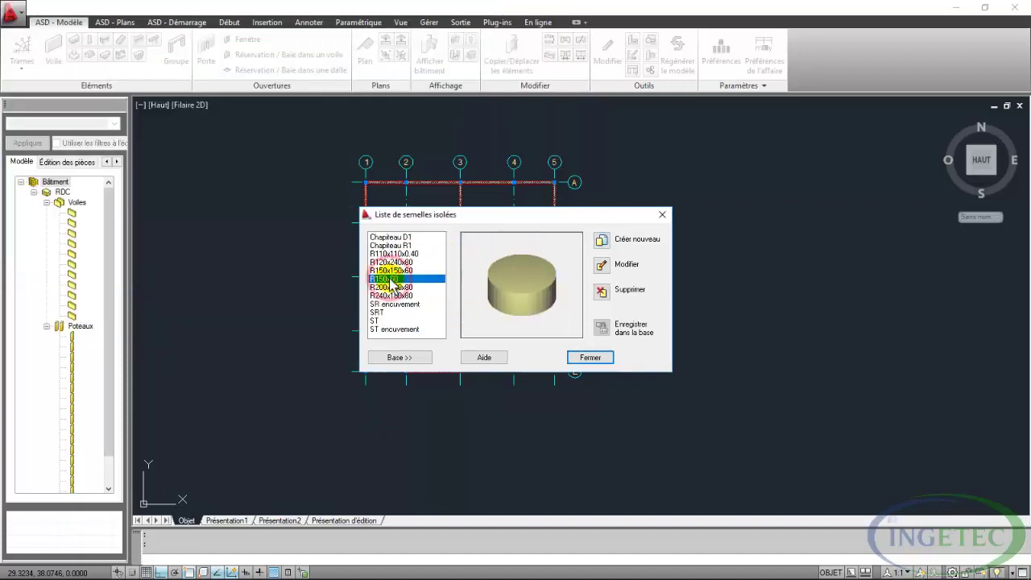
left_click(602, 240)
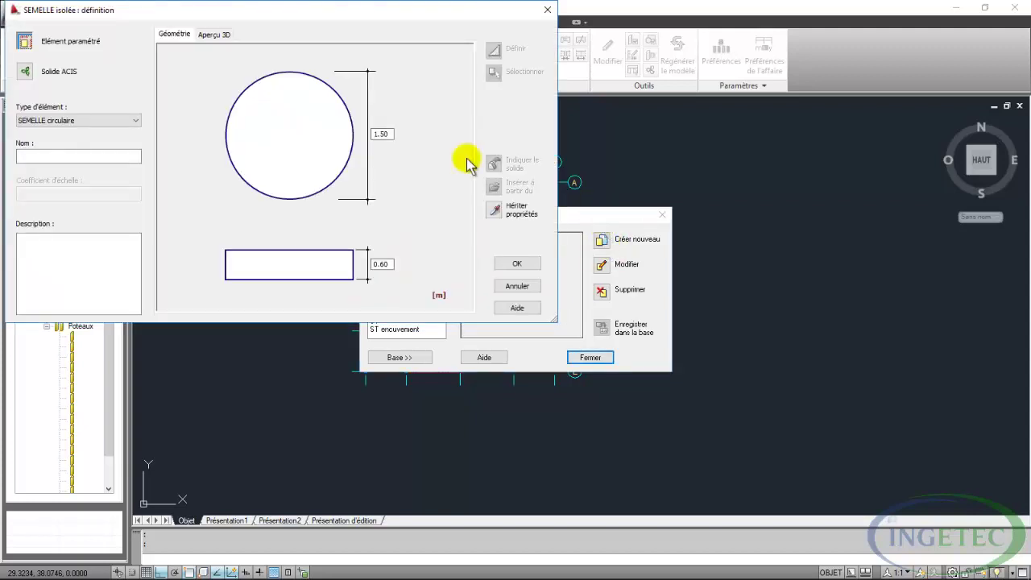
left_click(74, 154)
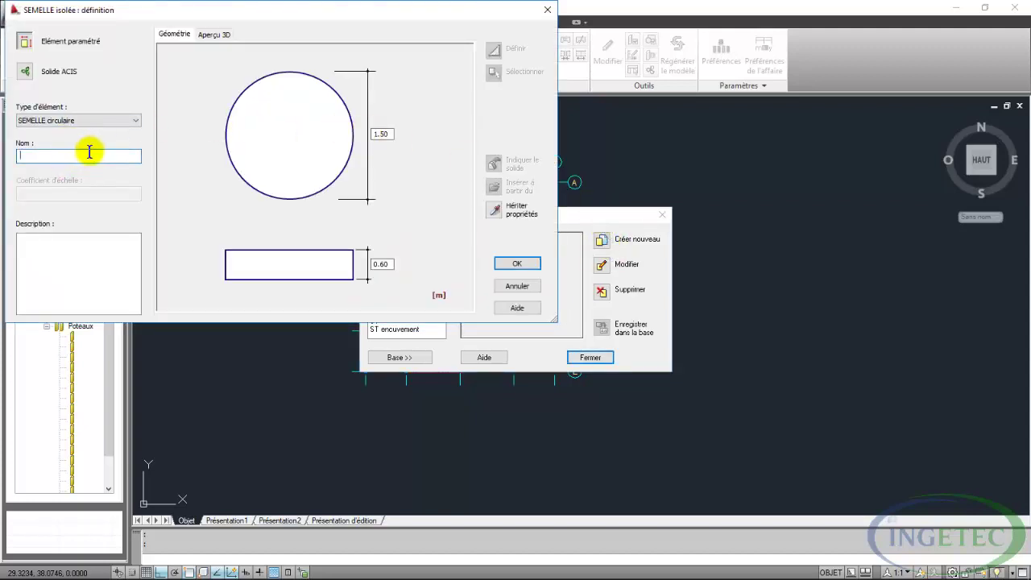
type("d")
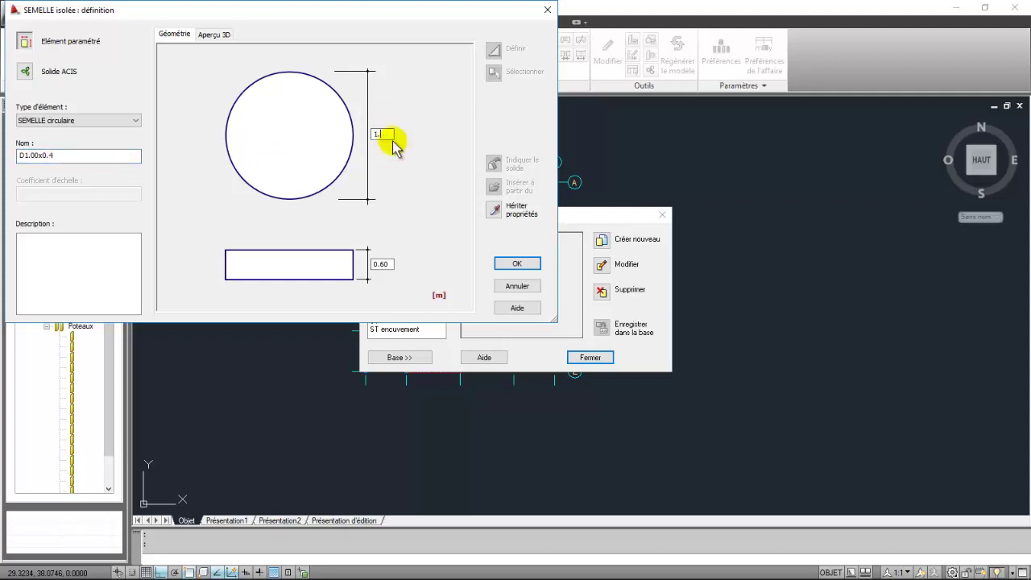
type("0")
left_click(386, 263)
type("0.4")
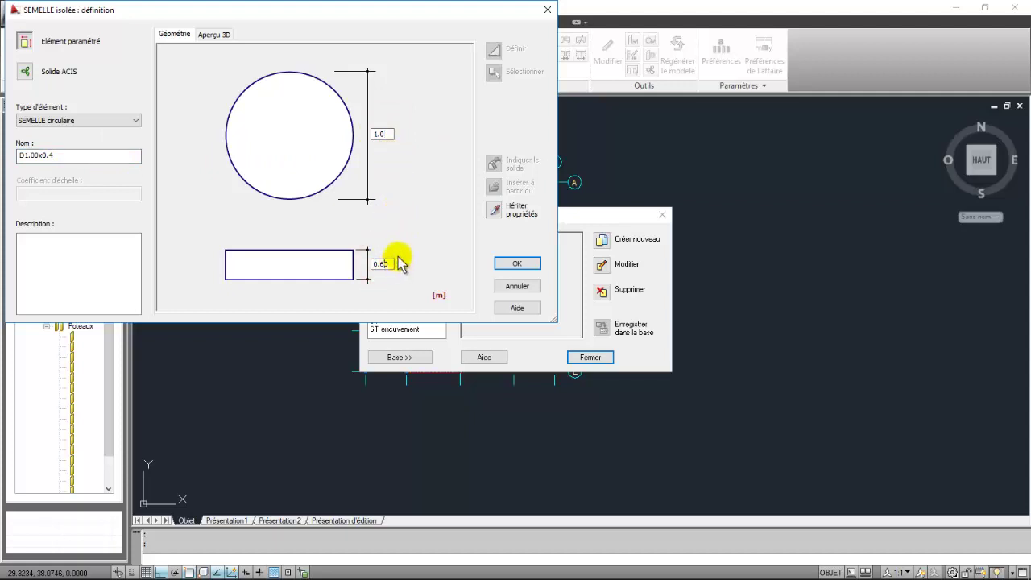
left_click(517, 264)
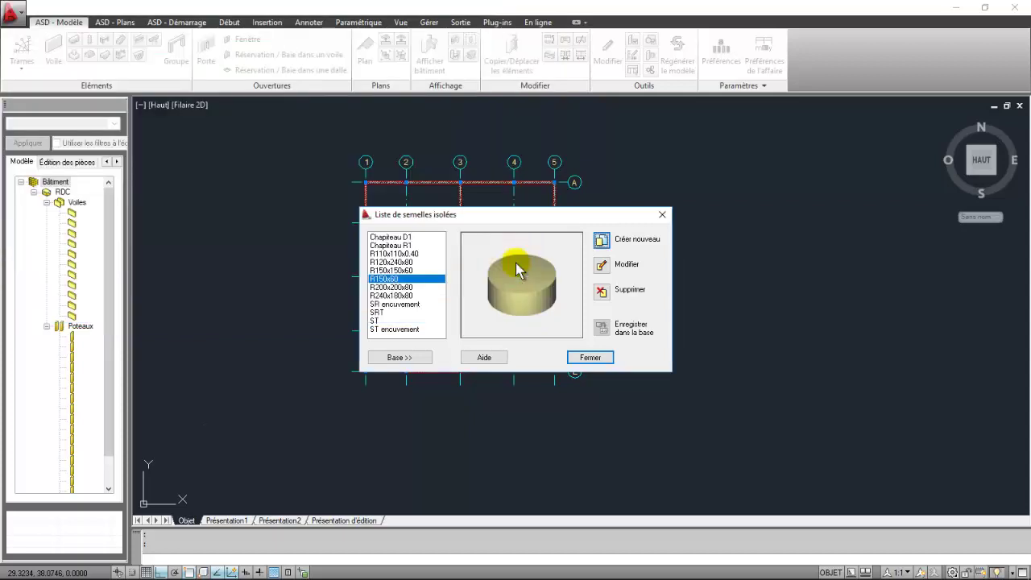
Place a round D1.00x0.4 footing under the curved-wall column.
left_click(589, 355)
left_click(307, 89)
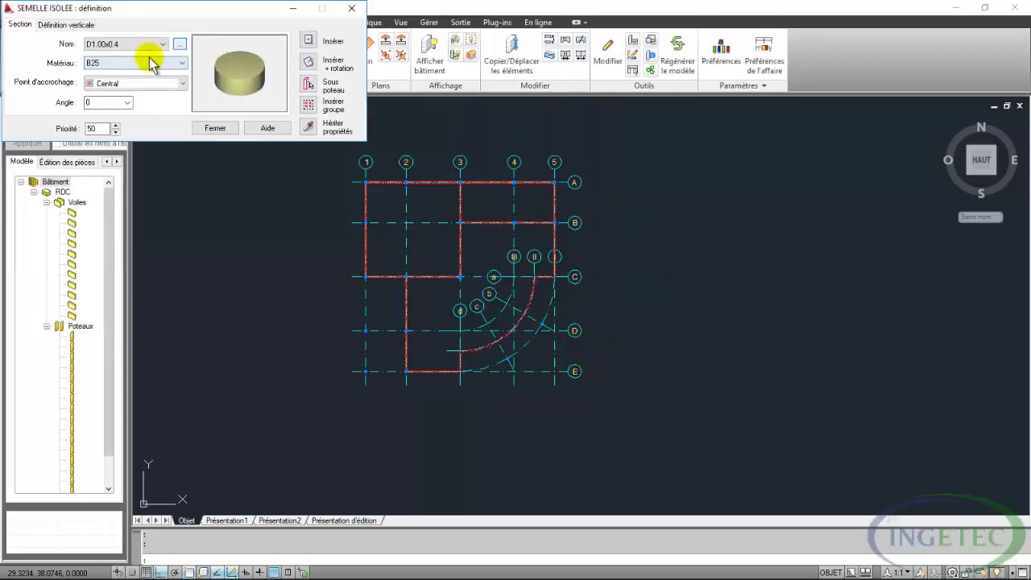
left_click(309, 84)
scroll(492, 373, "up", 3)
scroll(544, 321, "up", 2)
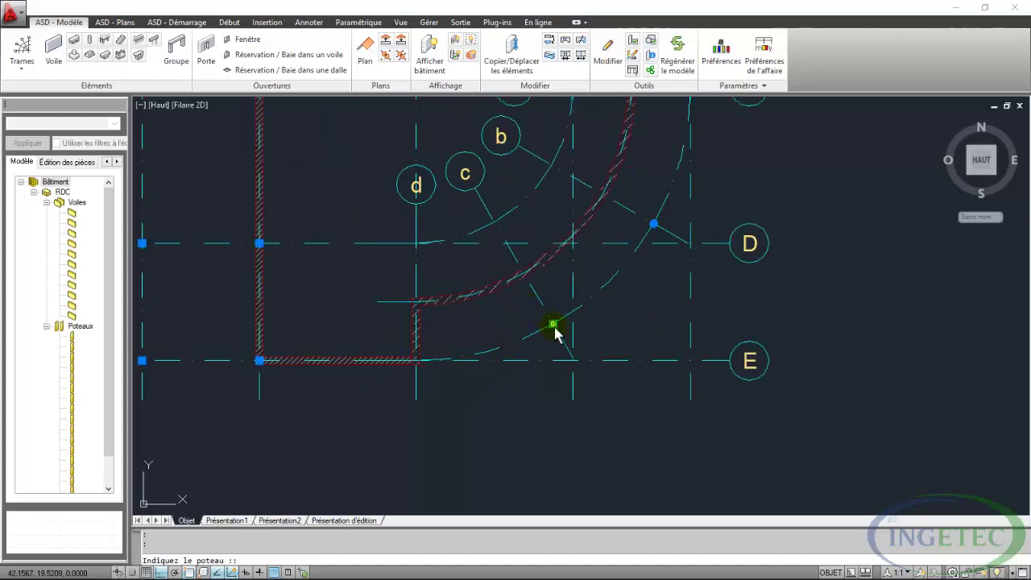
scroll(575, 334, "down", 3)
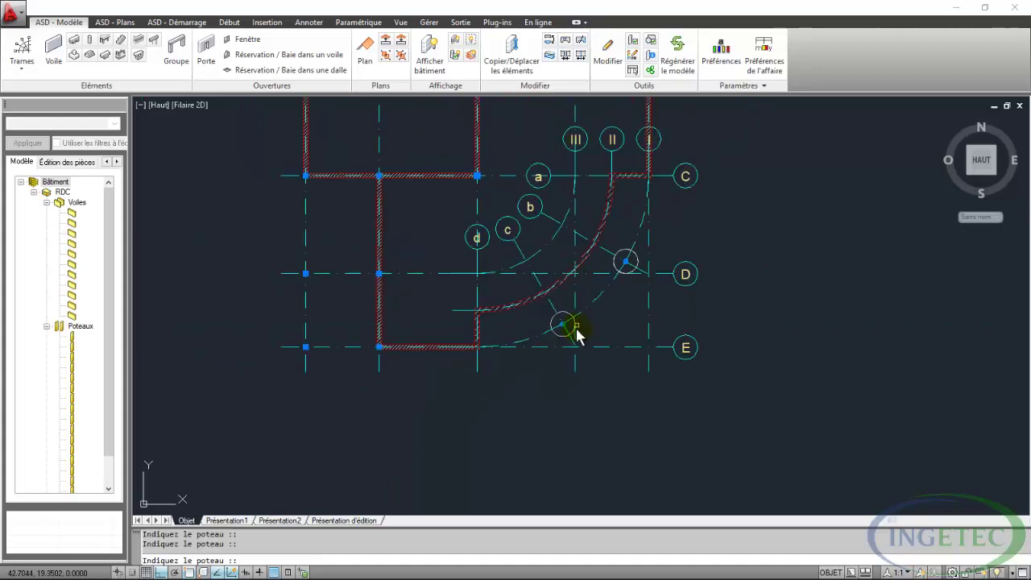
scroll(559, 328, "down", 2)
left_click(556, 324)
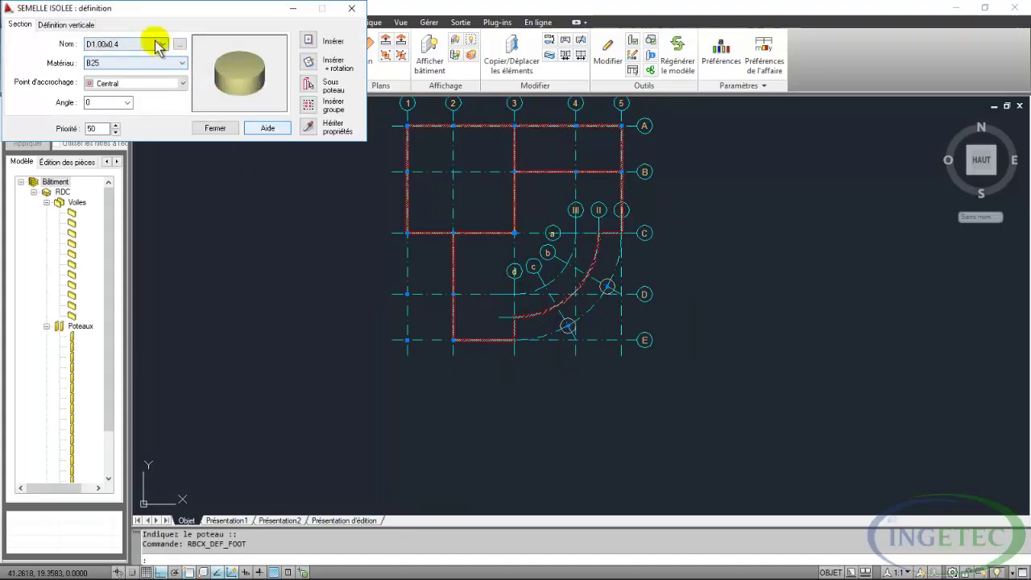
Place R110x110x0.40 footings under the grid columns, including rows A–B and column C3.
left_click(157, 43)
left_click(149, 81)
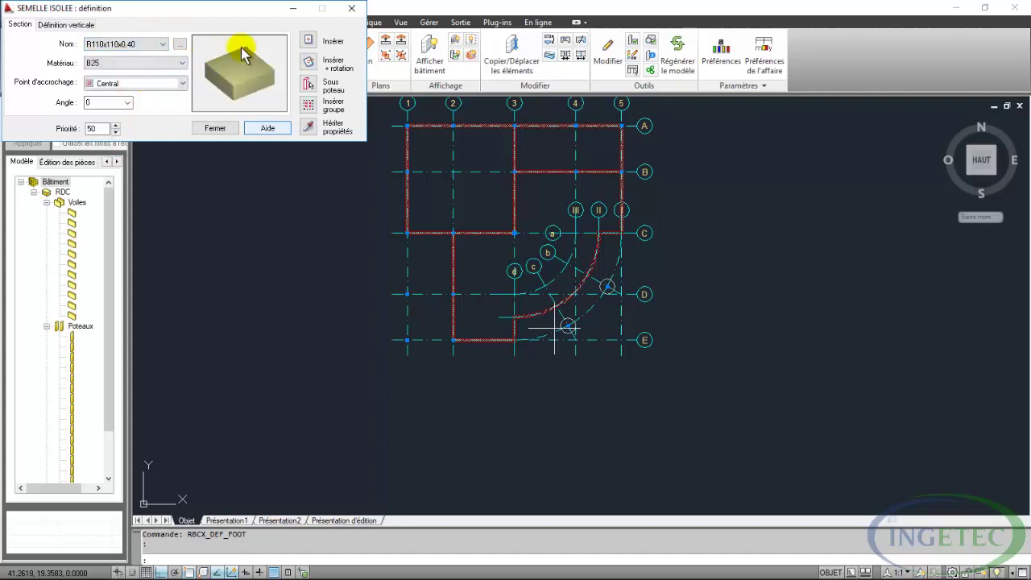
left_click(308, 84)
left_click(398, 214)
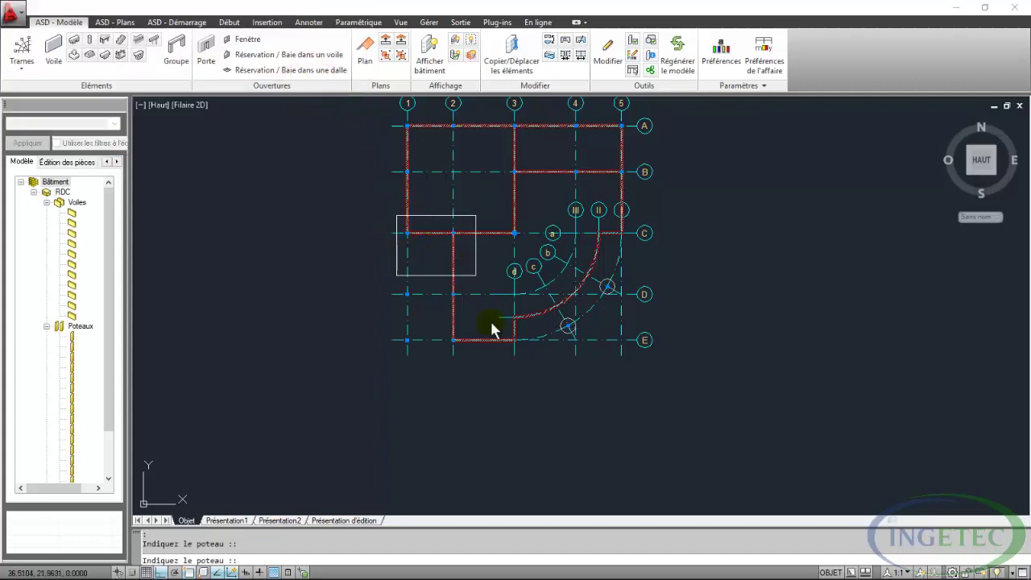
left_click(487, 372)
scroll(432, 273, "down", 2)
scroll(432, 273, "up", 2)
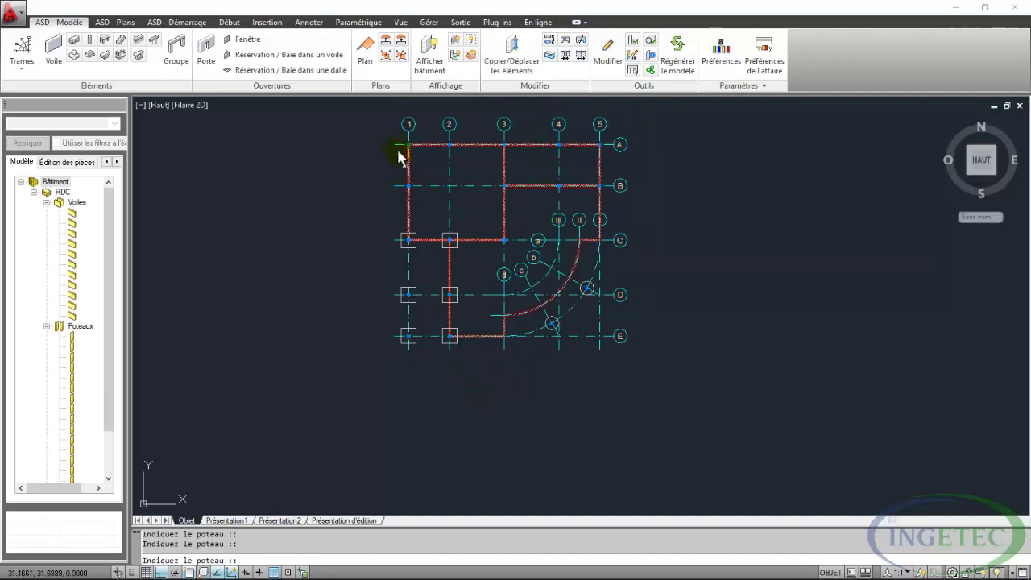
left_click(394, 137)
left_click(617, 214)
left_click(525, 270)
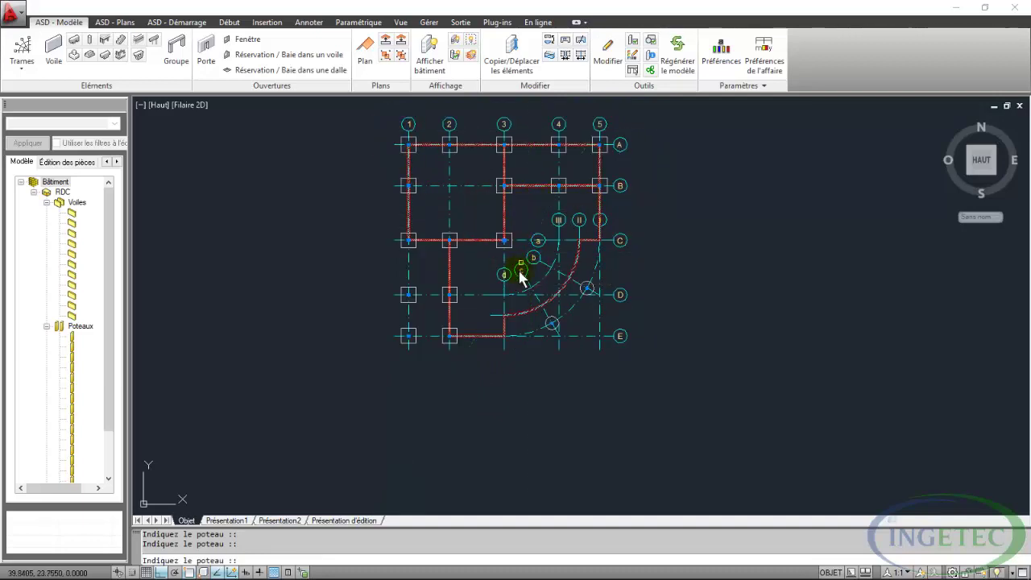
key("Return")
left_click(215, 129)
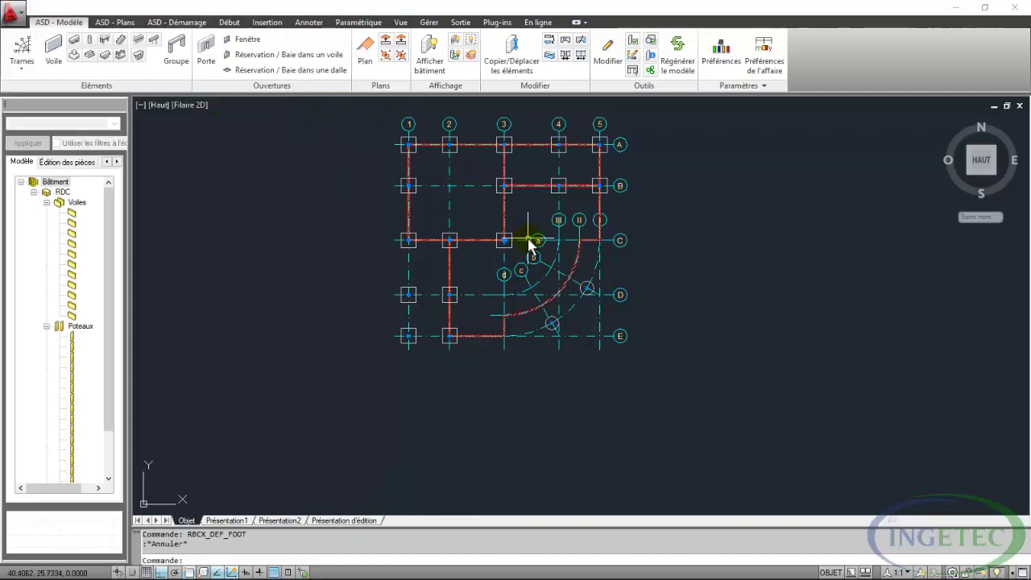
scroll(521, 236, "up", 5)
Change the footing under column C3 to the R150x150x60 type.
left_click(493, 233)
left_click(495, 230)
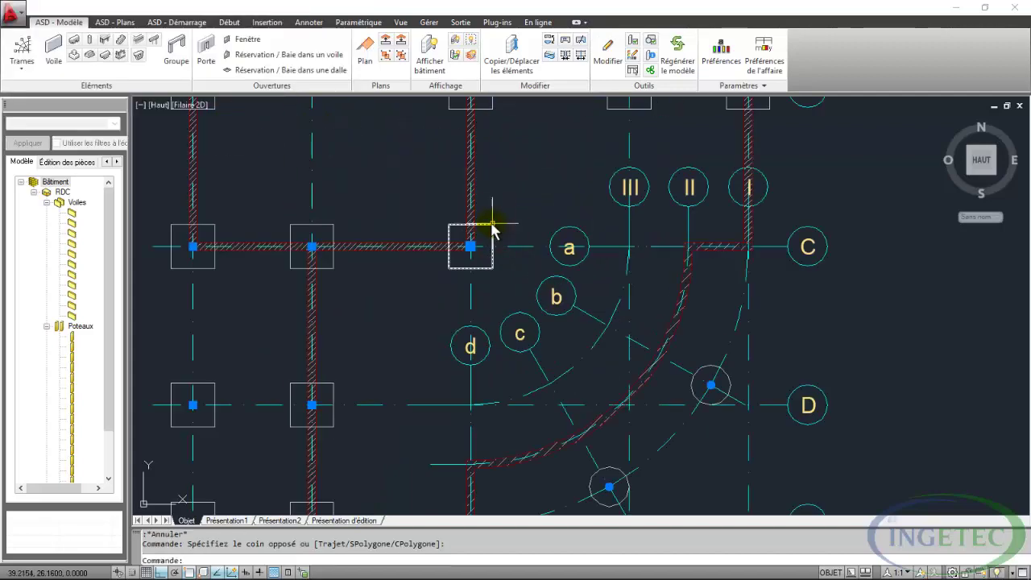
right_click(490, 231)
left_click(570, 407)
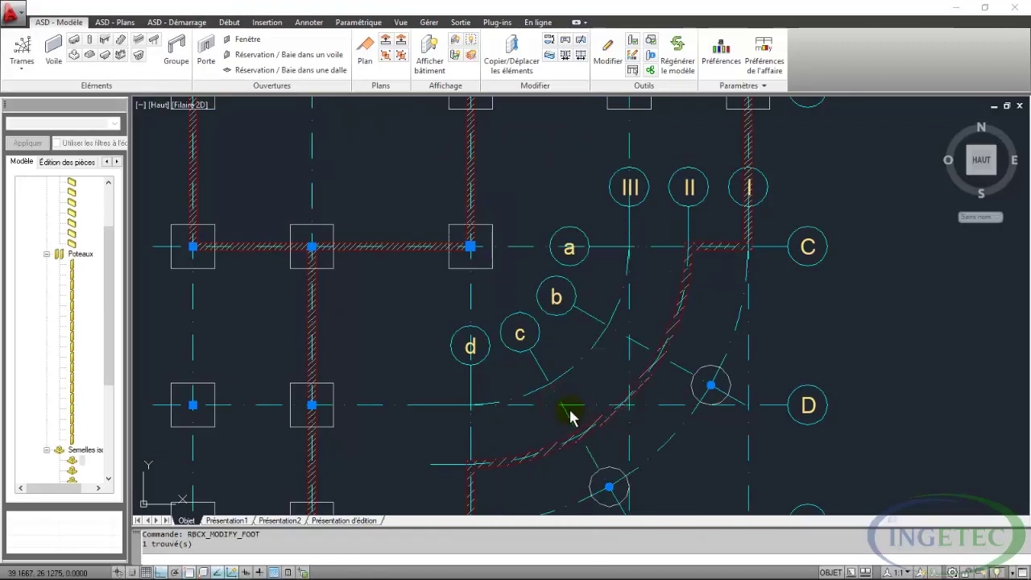
left_click(134, 45)
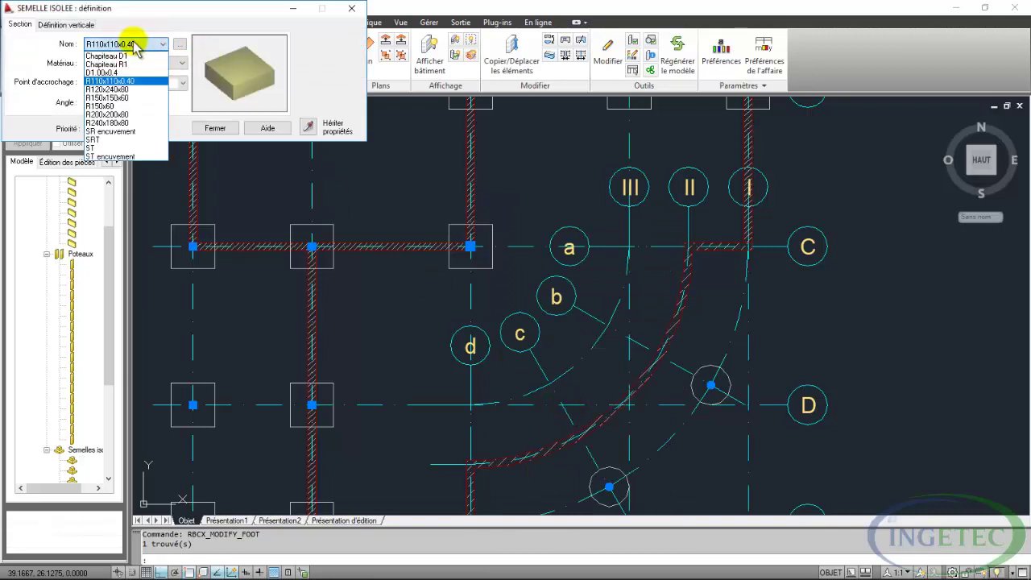
left_click(137, 98)
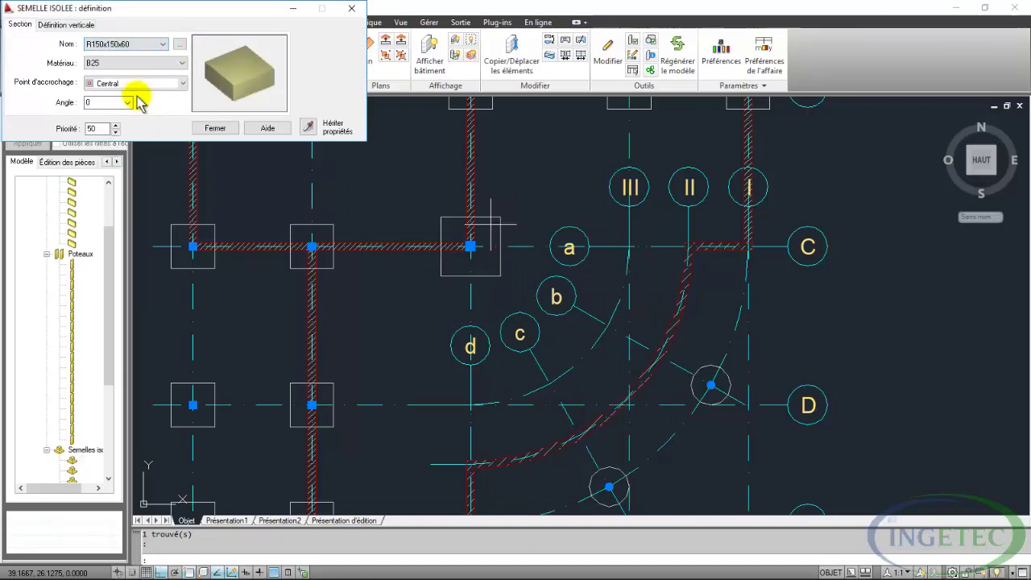
left_click(212, 136)
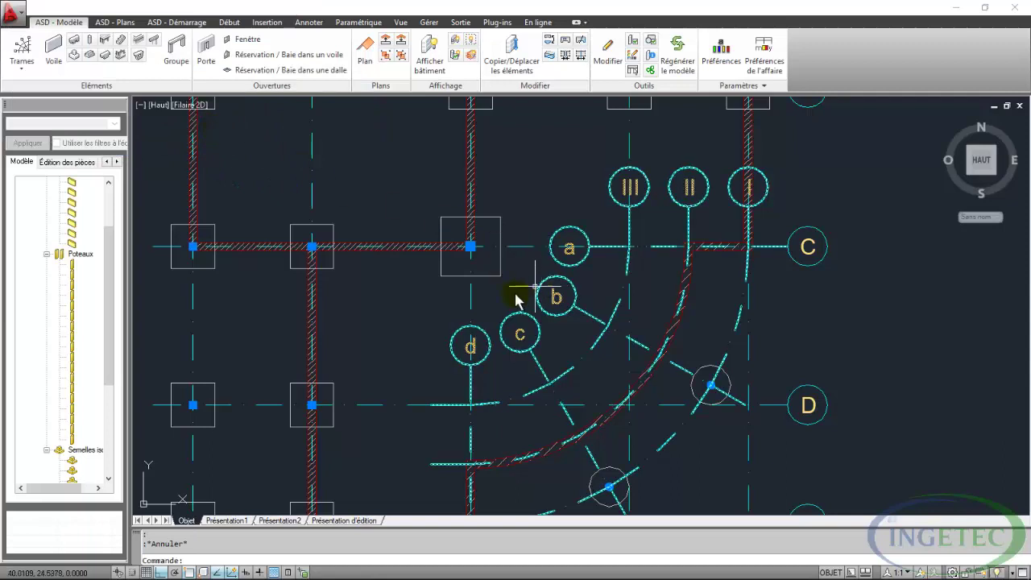
scroll(514, 302, "down", 4)
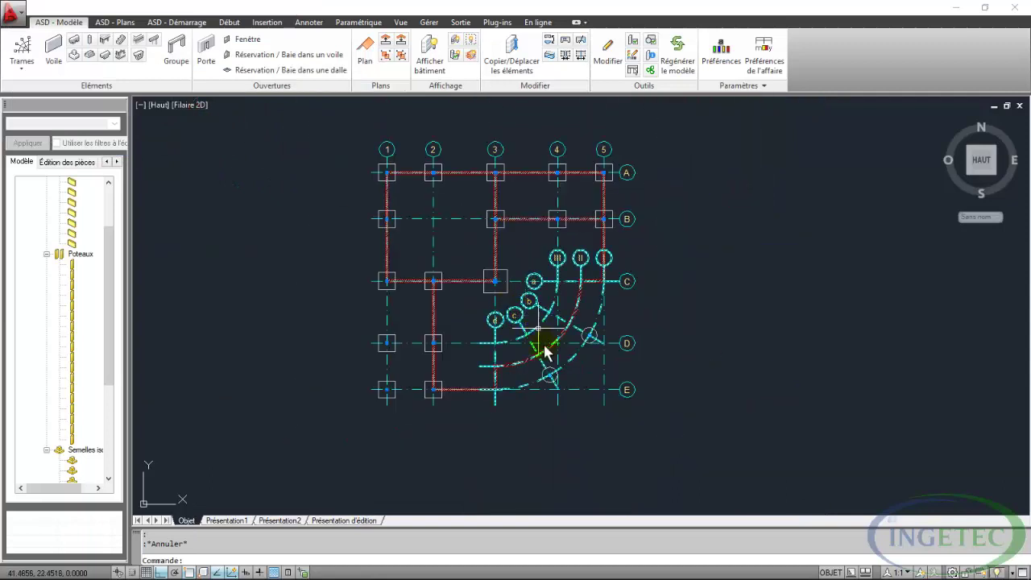
Start a strip footing and choose the R50x30 profile.
left_click(95, 55)
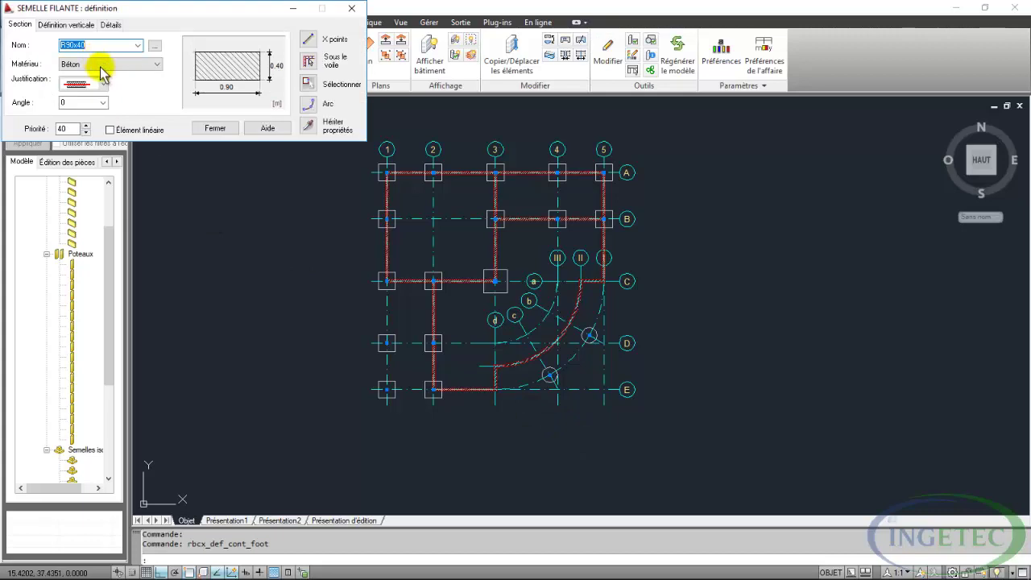
key("Escape")
left_click(157, 50)
scroll(408, 282, "down", 5)
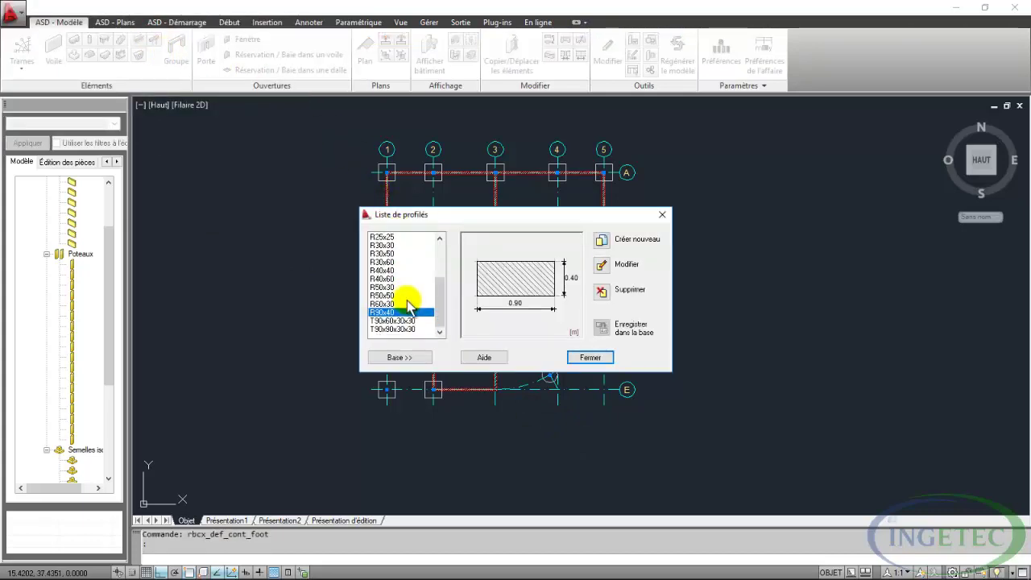
left_click(402, 272)
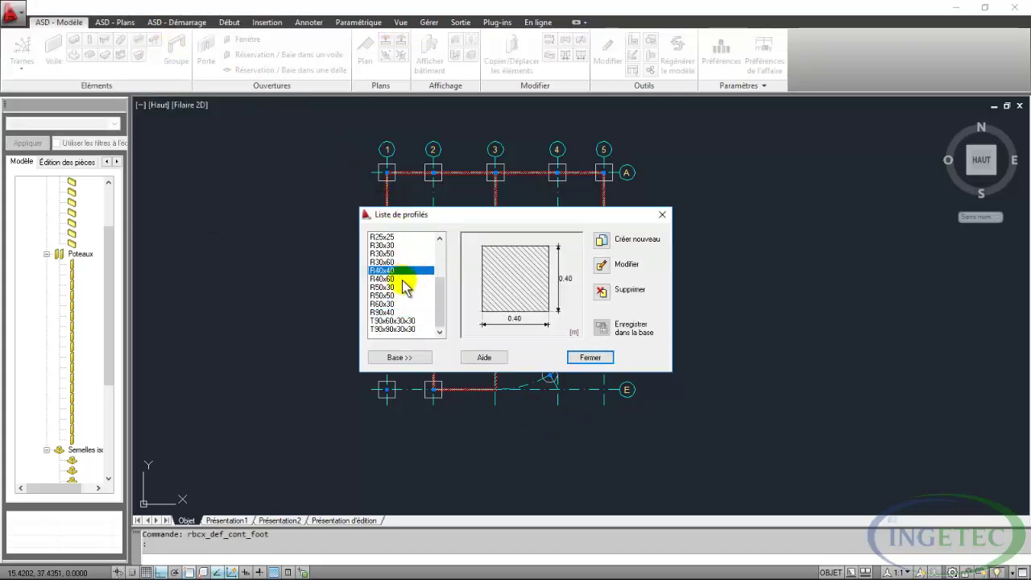
left_click(403, 280)
left_click(405, 287)
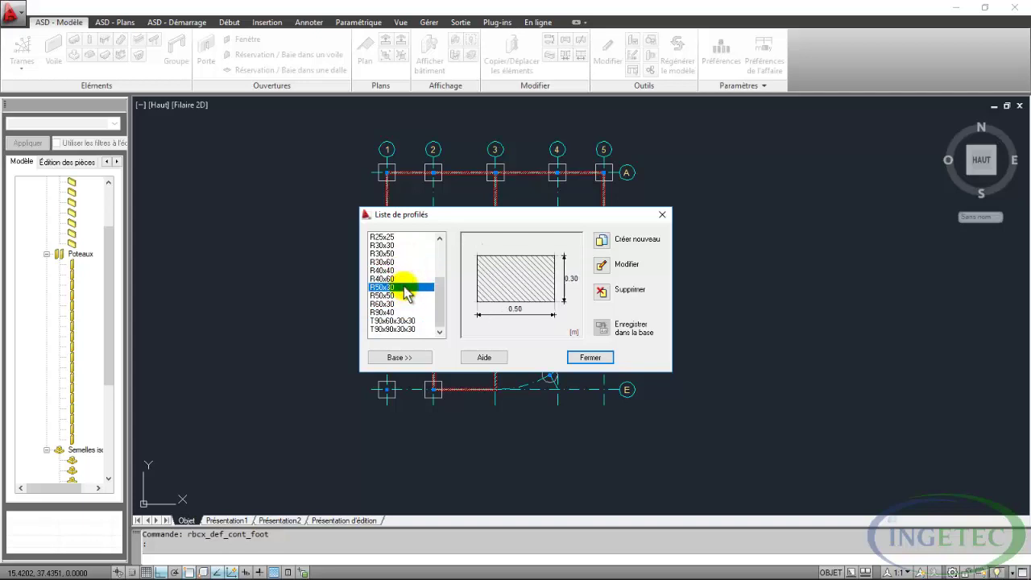
left_click(588, 356)
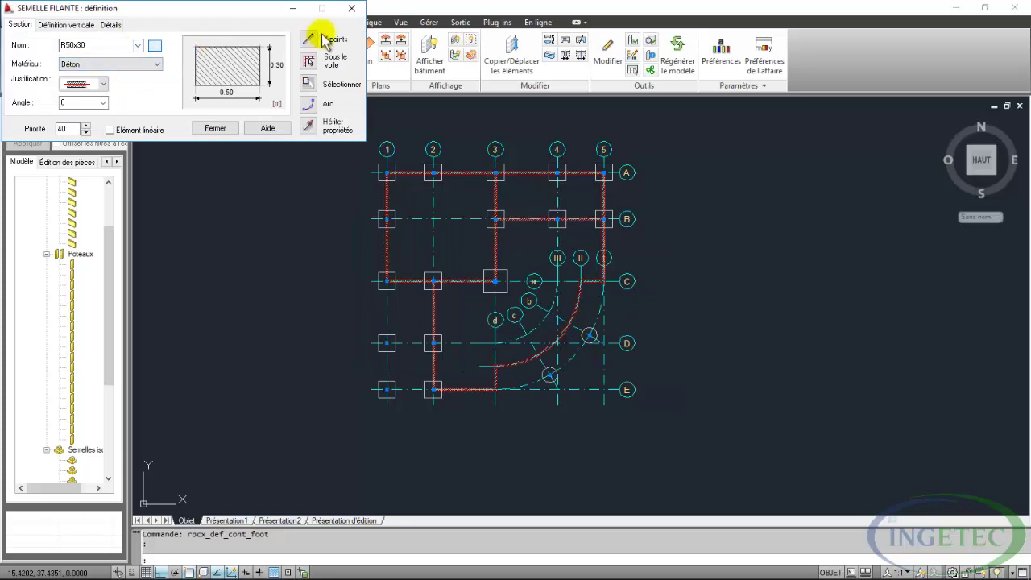
Place R50x30 strip footings under the curved wall and the short wall near C.
left_click(307, 61)
scroll(510, 378, "up", 3)
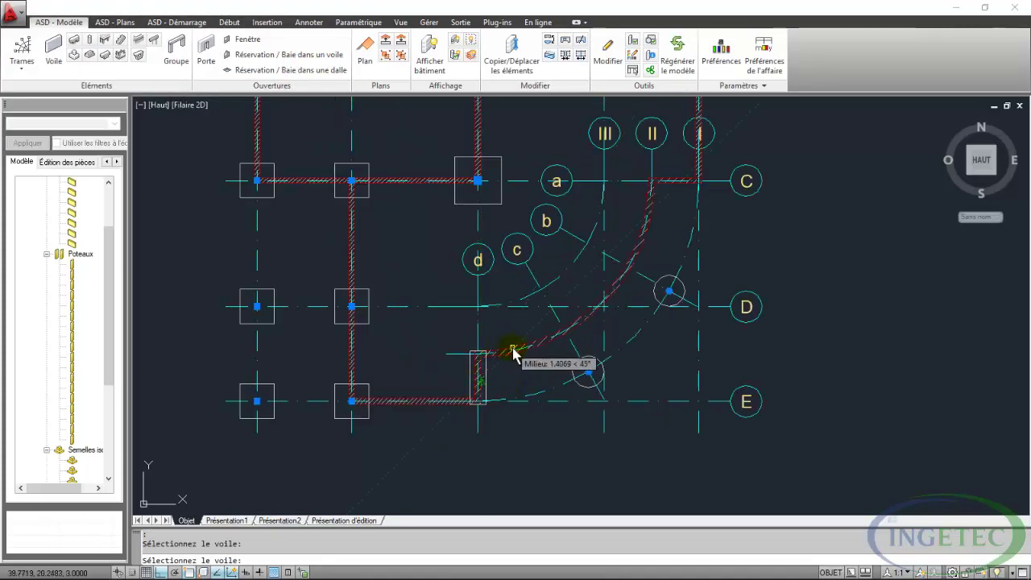
left_click(513, 352)
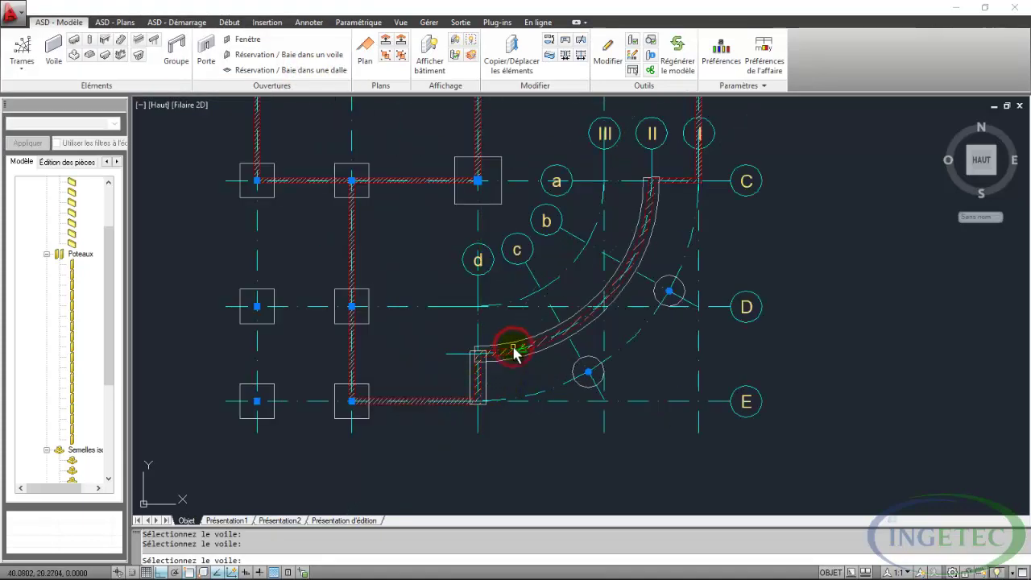
left_click(677, 182)
scroll(470, 354, "down", 2)
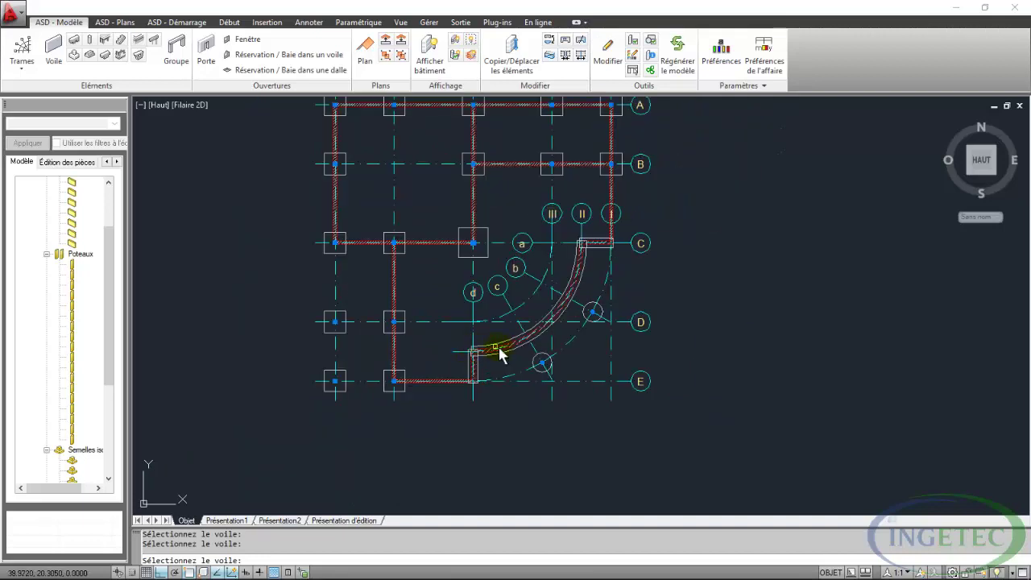
key("Return")
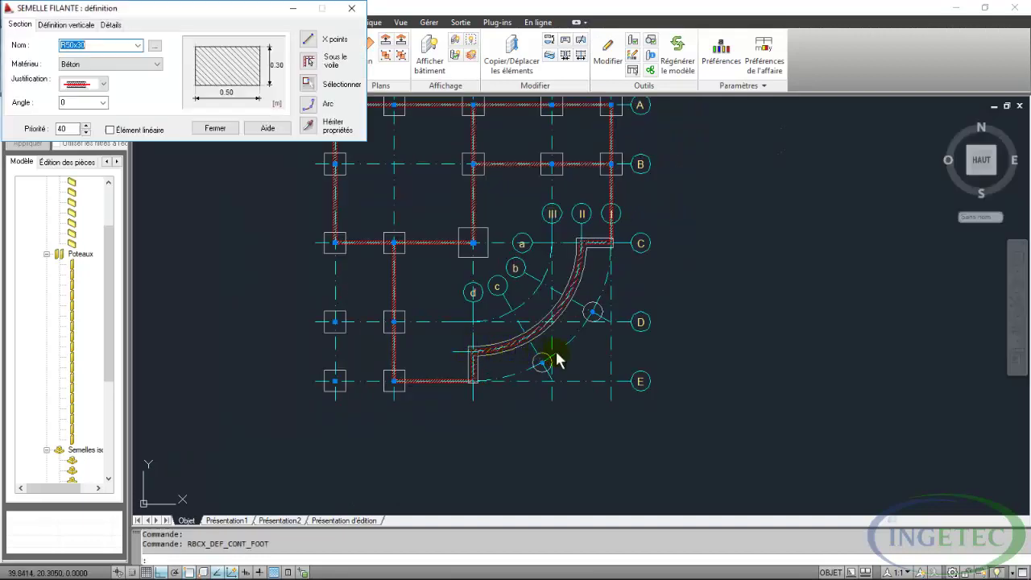
left_click(218, 129)
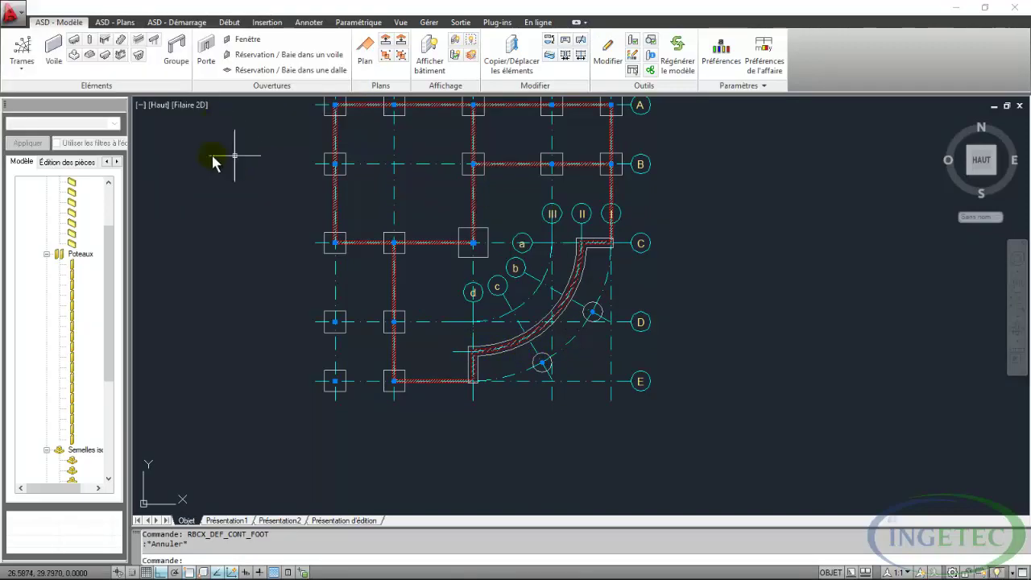
mouse_move(950, 161)
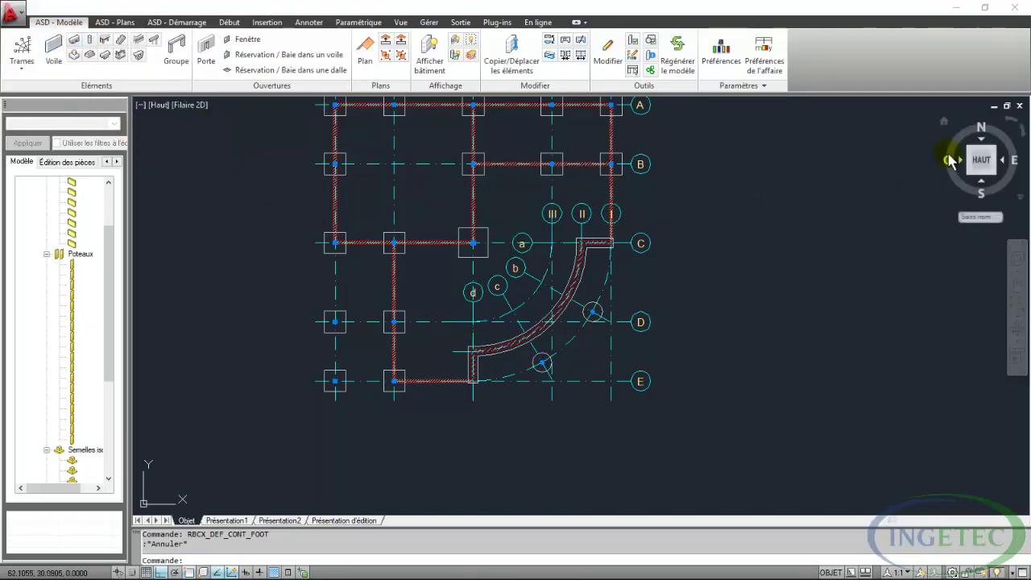
Switch to an isometric view in Conceptuel style and orbit the foundation model.
left_click(944, 122)
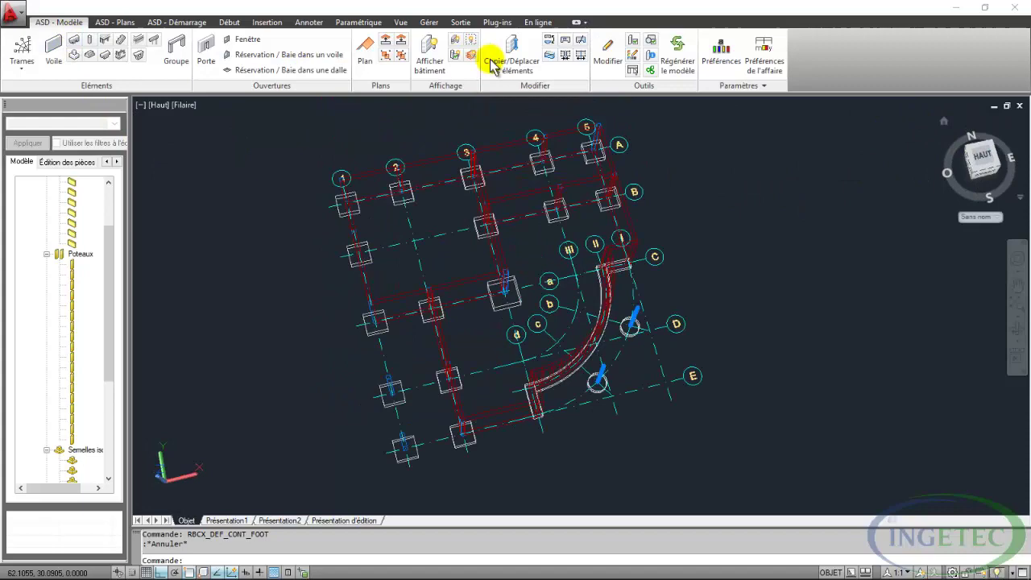
left_click(399, 22)
left_click(371, 44)
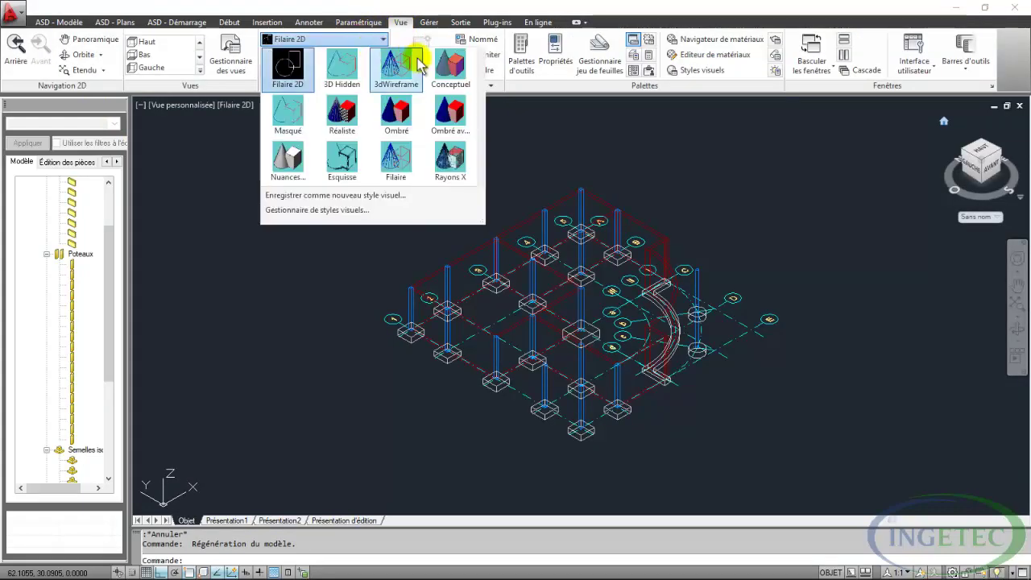
left_click(445, 83)
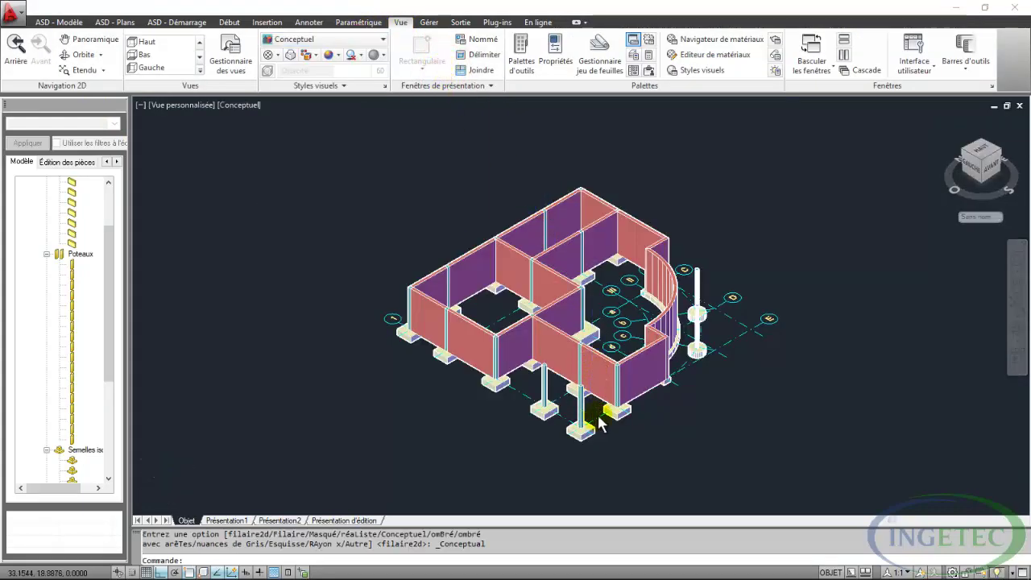
mouse_move(594, 417)
middle_mouse_down("shift")
mouse_move(626, 408)
mouse_move(585, 363)
mouse_move(407, 379)
mouse_move(410, 401)
mouse_move(547, 396)
mouse_move(617, 380)
mouse_move(617, 391)
middle_mouse_up("shift")
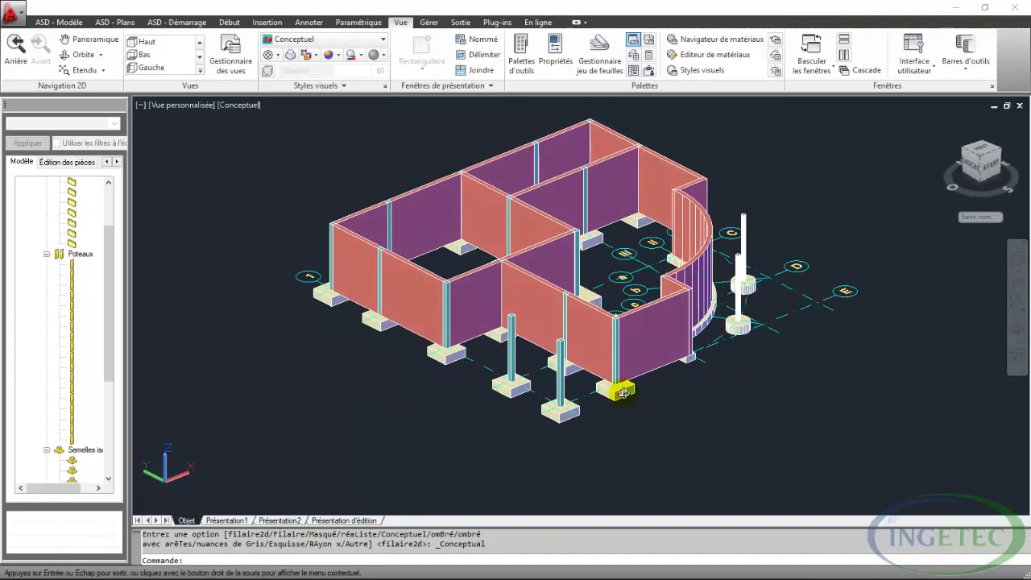
left_click_drag(108, 276, 108, 191)
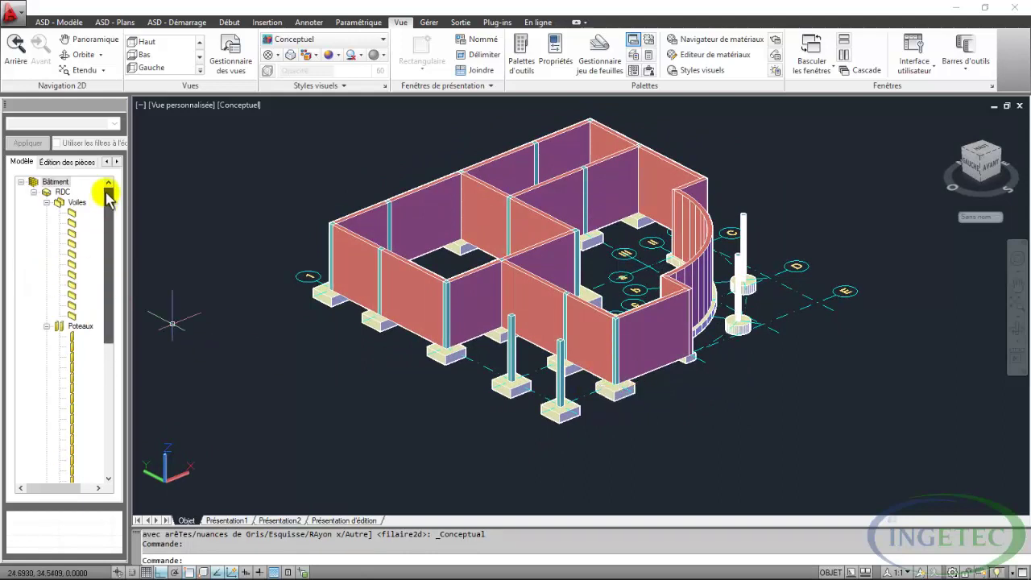
Select all isolated footings in the model tree and open their vertical definition.
left_click(47, 213)
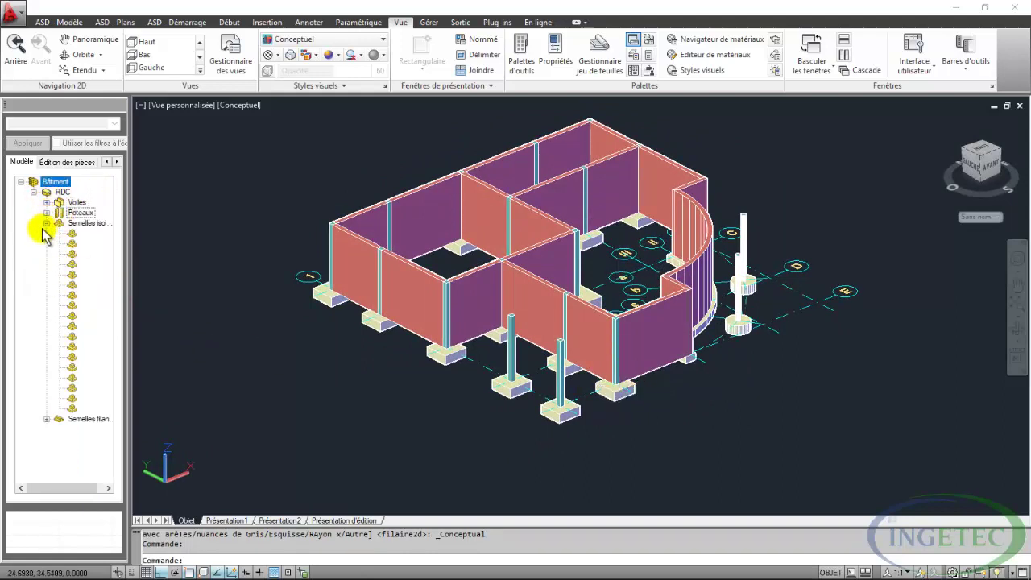
left_click(46, 223)
left_click(88, 224)
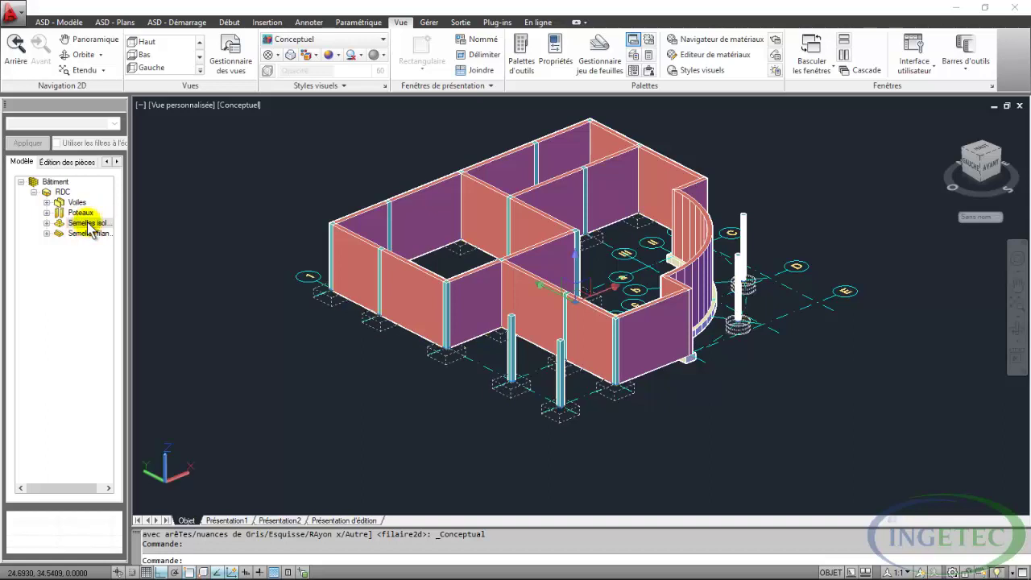
right_click(266, 348)
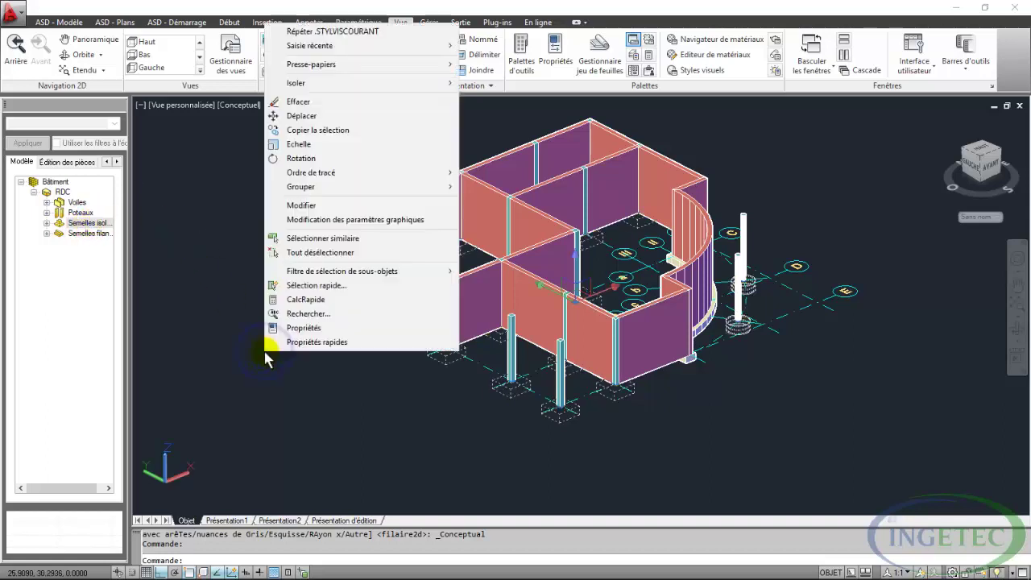
left_click(306, 206)
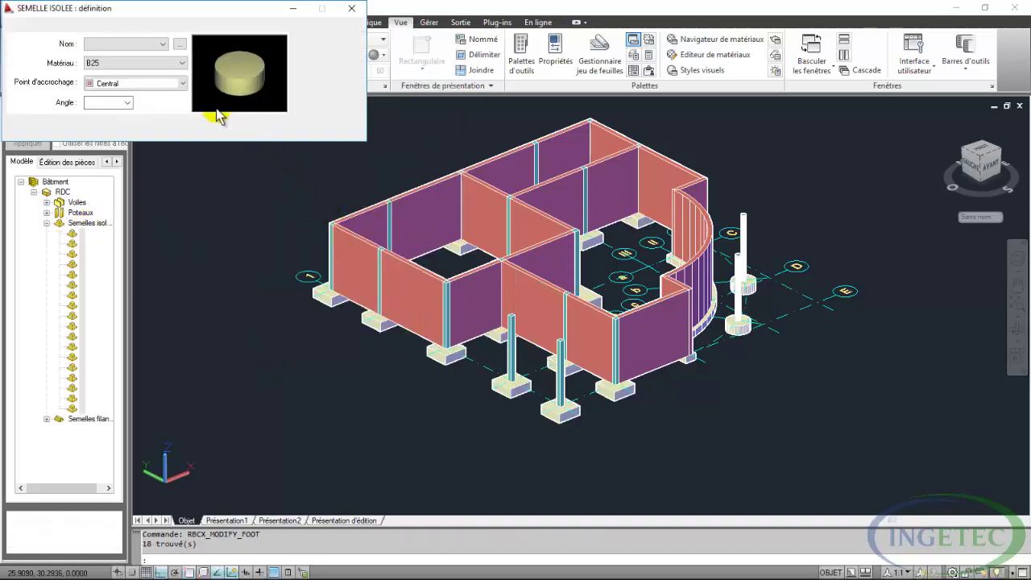
left_click(85, 25)
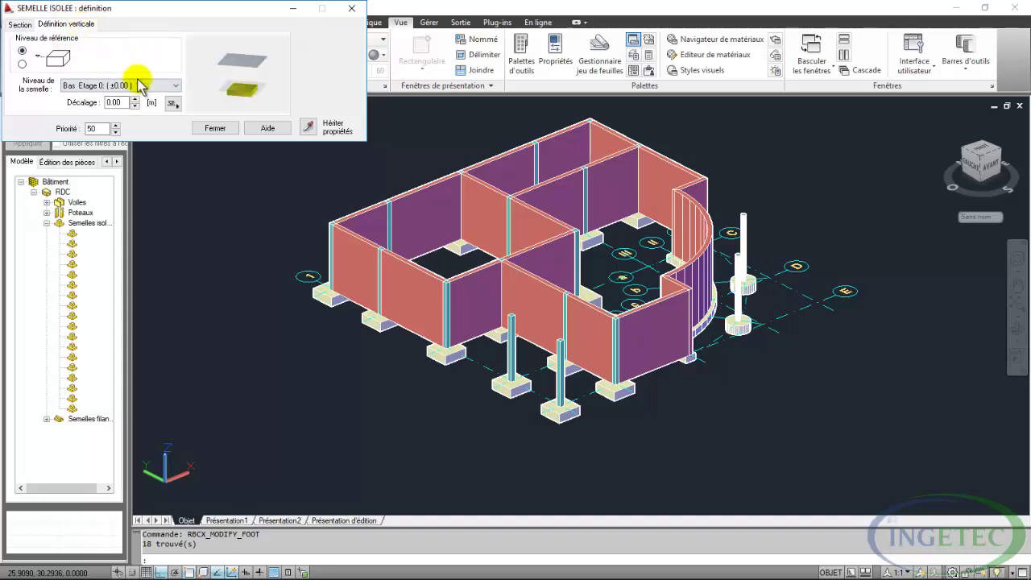
Set the isolated footings' vertical offset to -0.30 m.
double_click(120, 102)
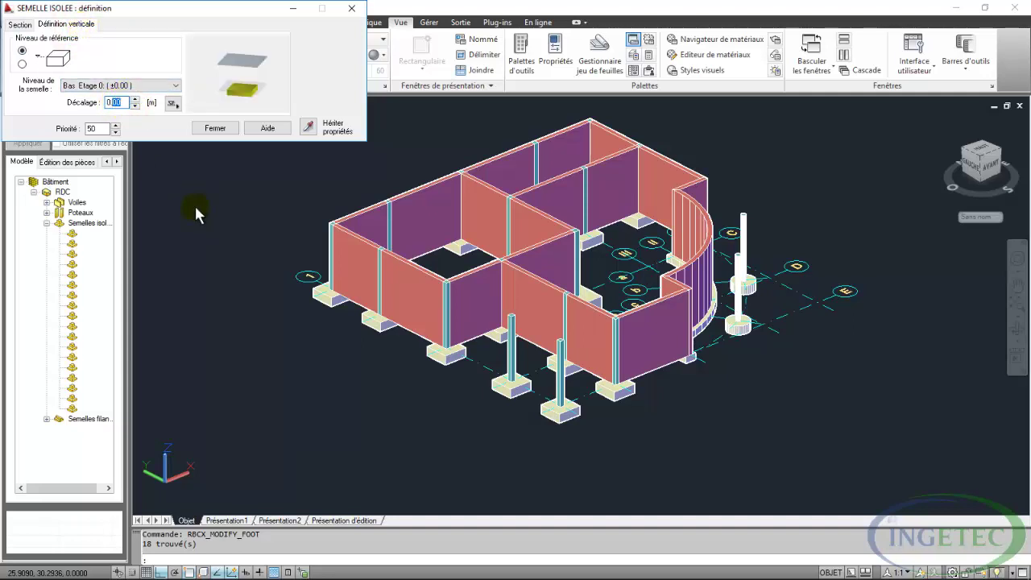
type("0.30")
double_click(98, 127)
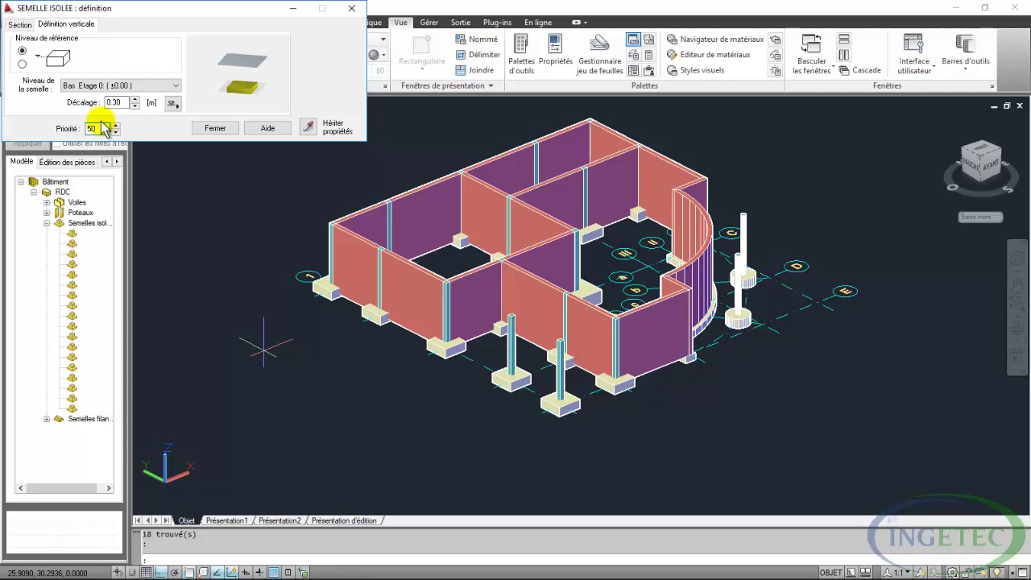
left_click(108, 103)
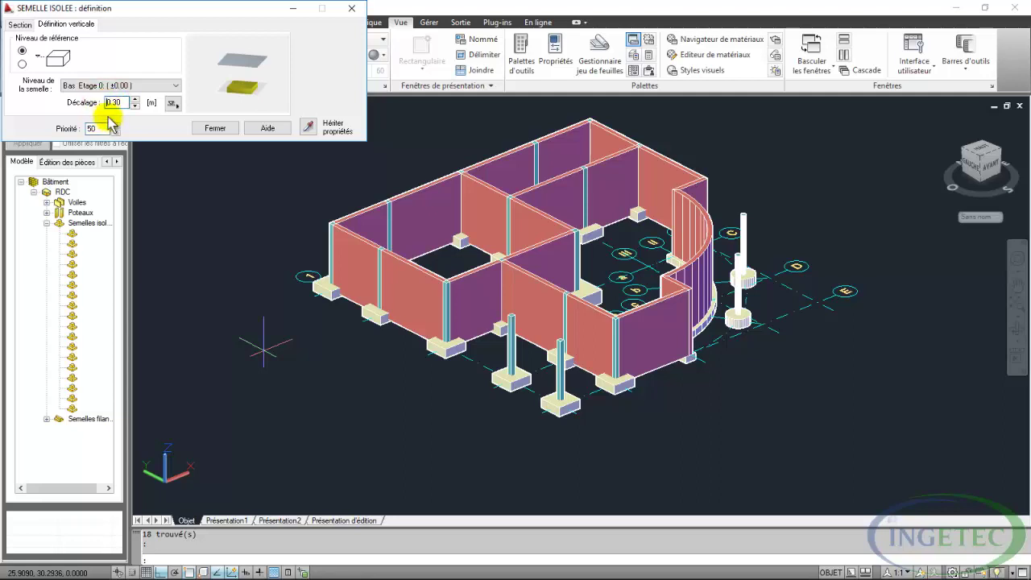
type("-")
double_click(97, 129)
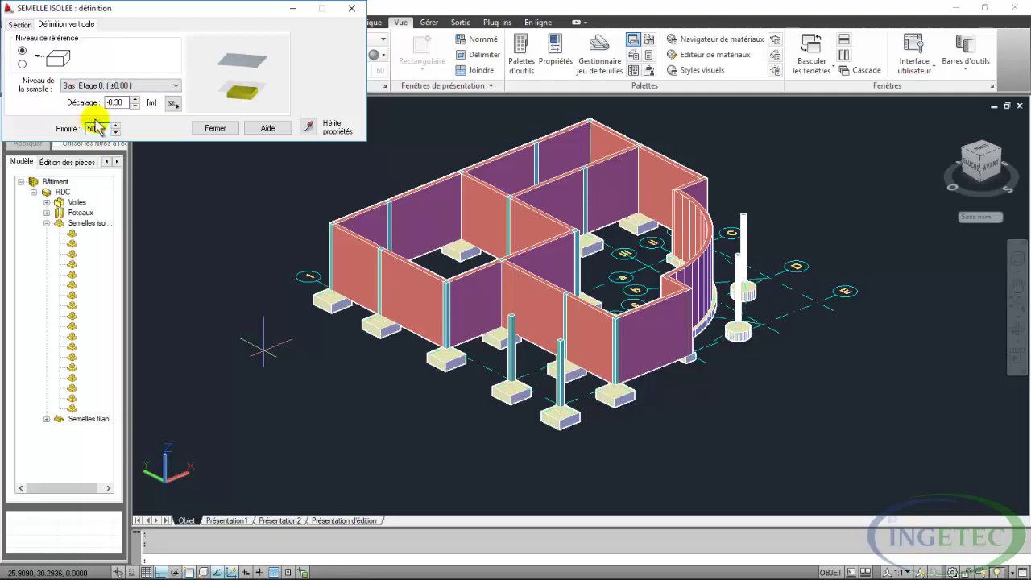
left_click(218, 129)
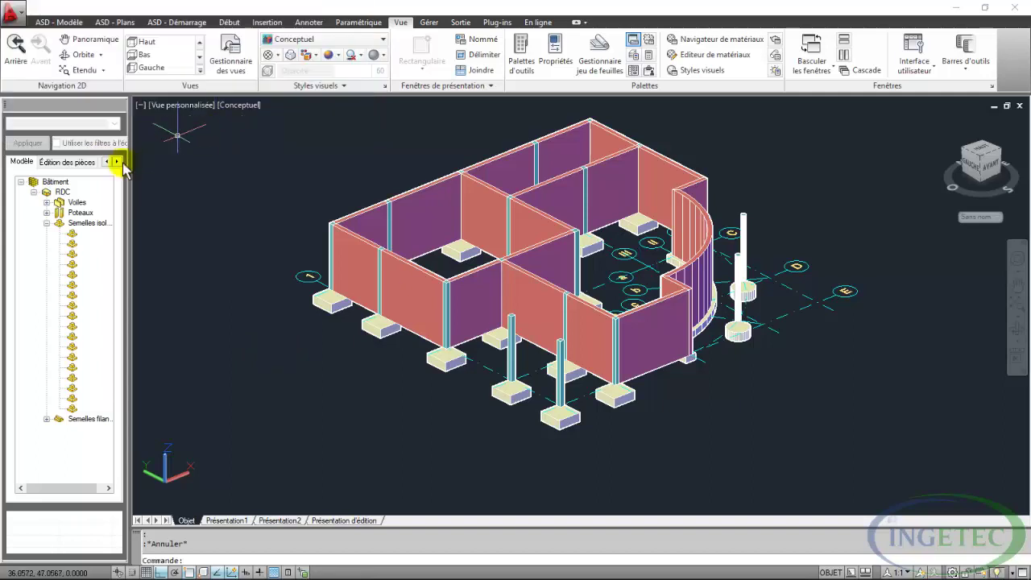
Give all 18 columns a -0.30 m base offset in Définition verticale.
left_click(84, 223)
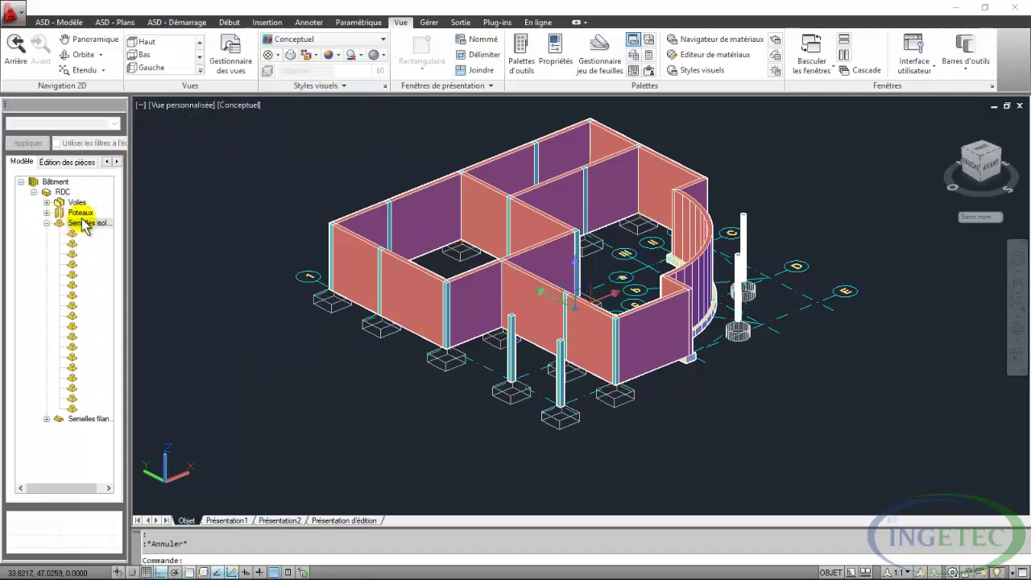
left_click(85, 213)
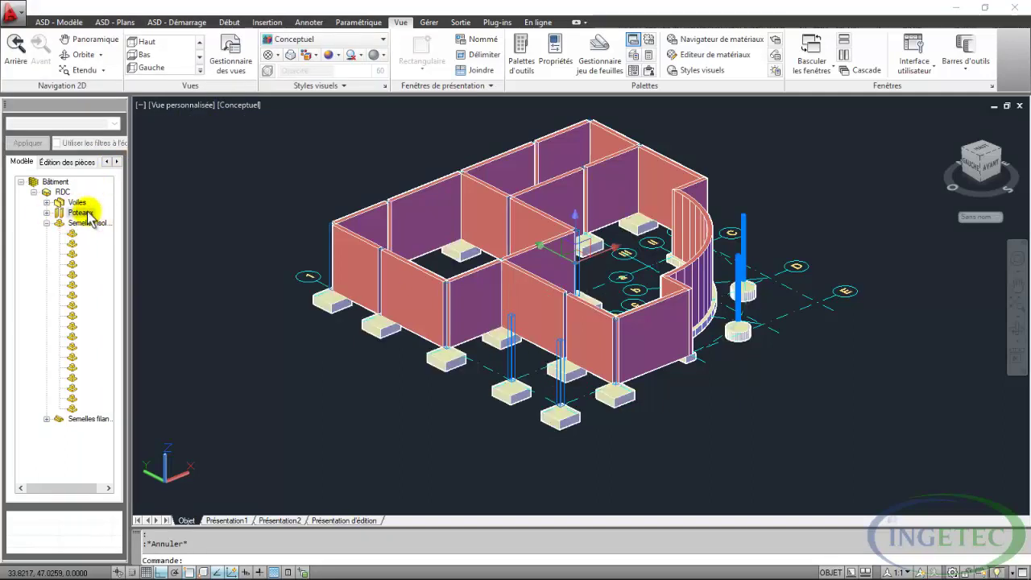
right_click(196, 219)
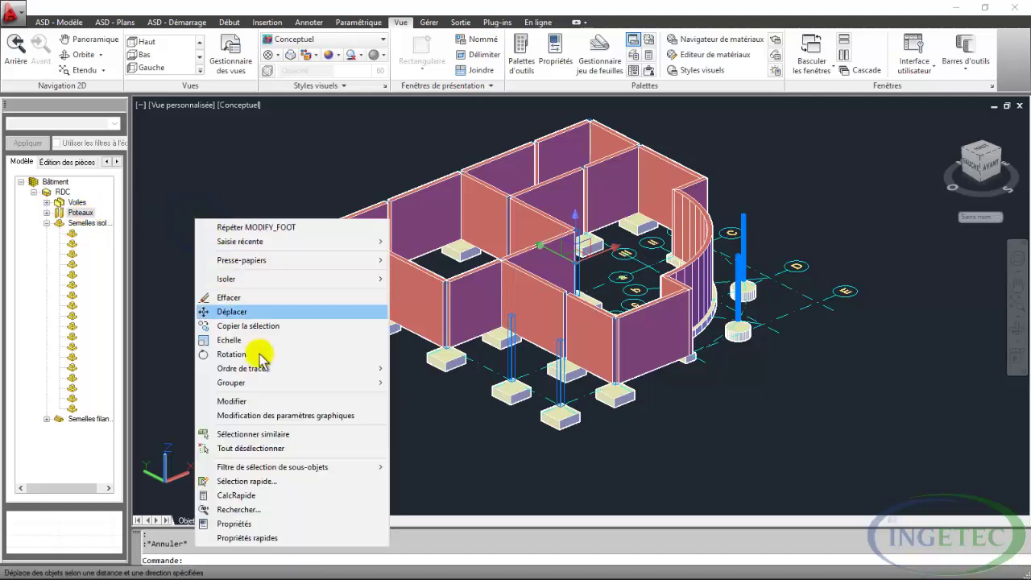
left_click(268, 400)
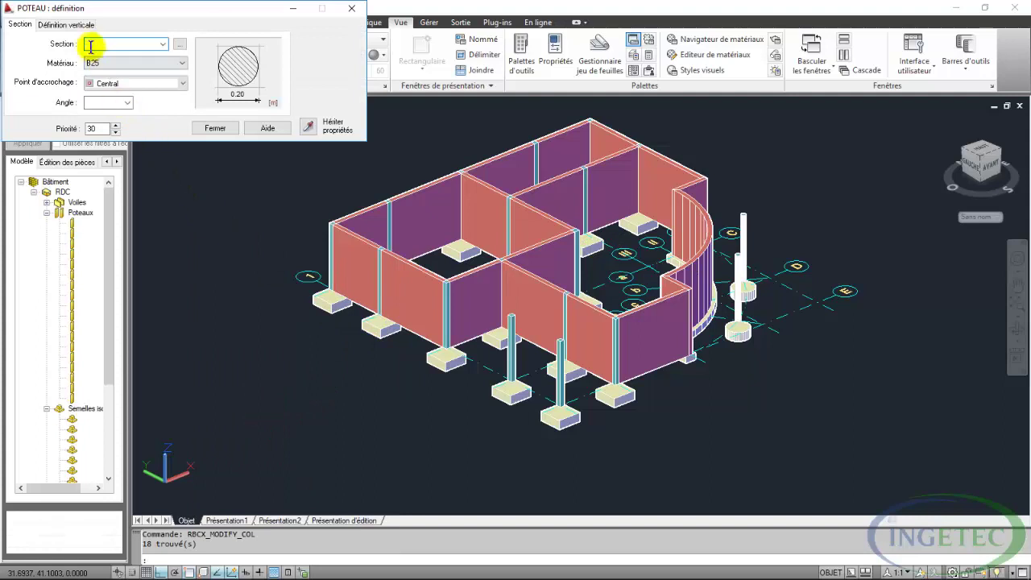
left_click(65, 24)
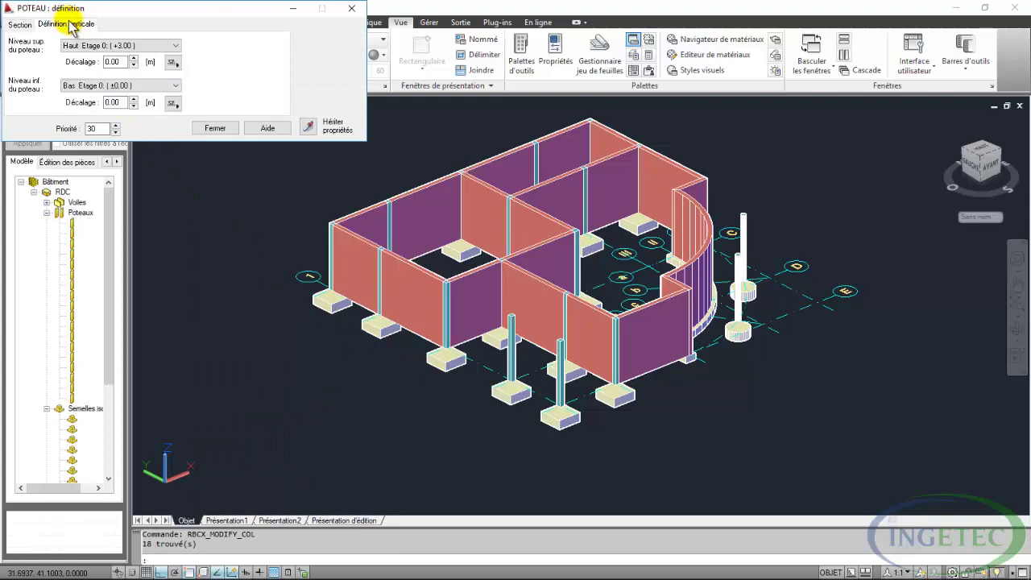
double_click(112, 103)
type("-0.3")
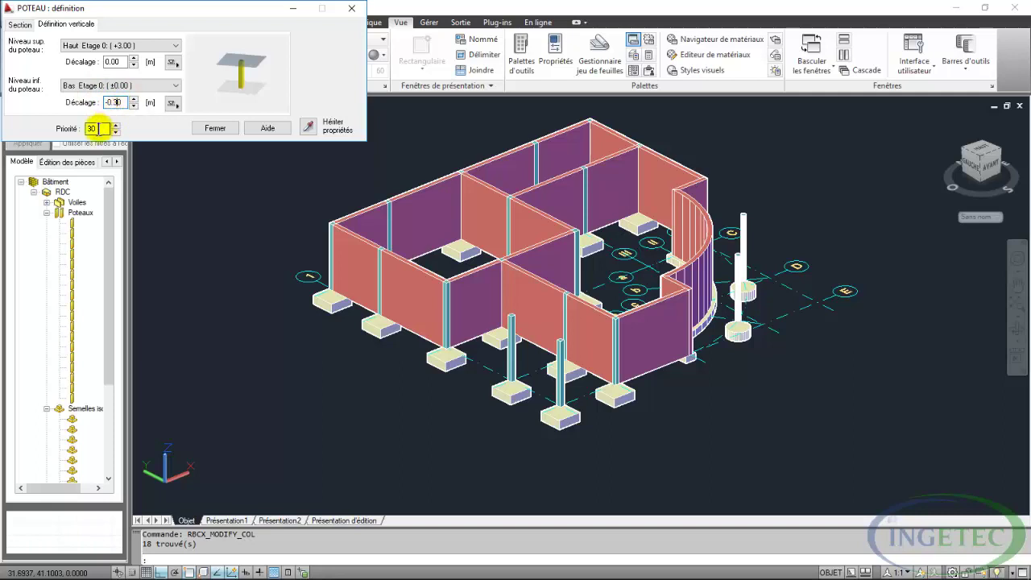
left_click(98, 129)
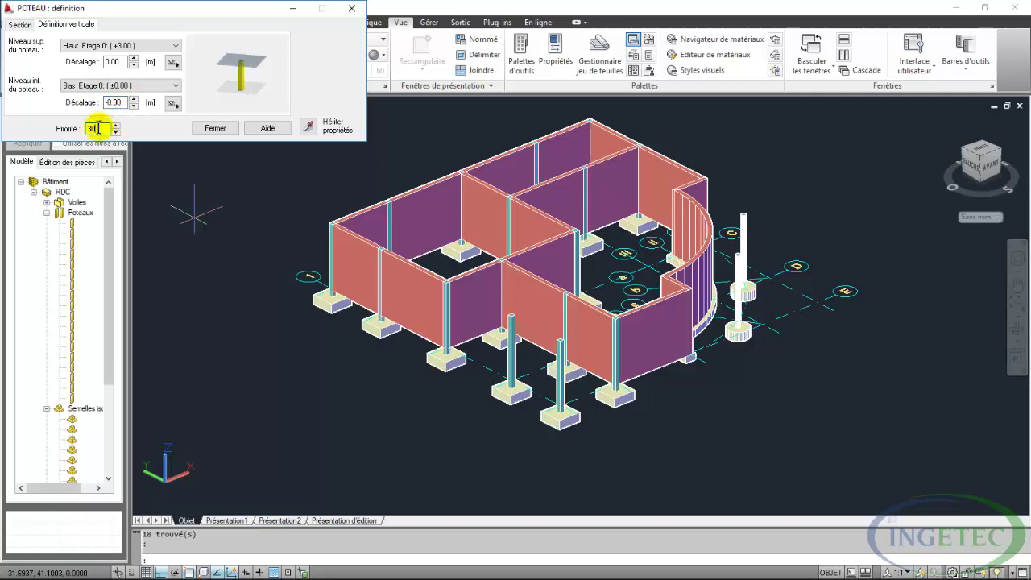
left_click(215, 128)
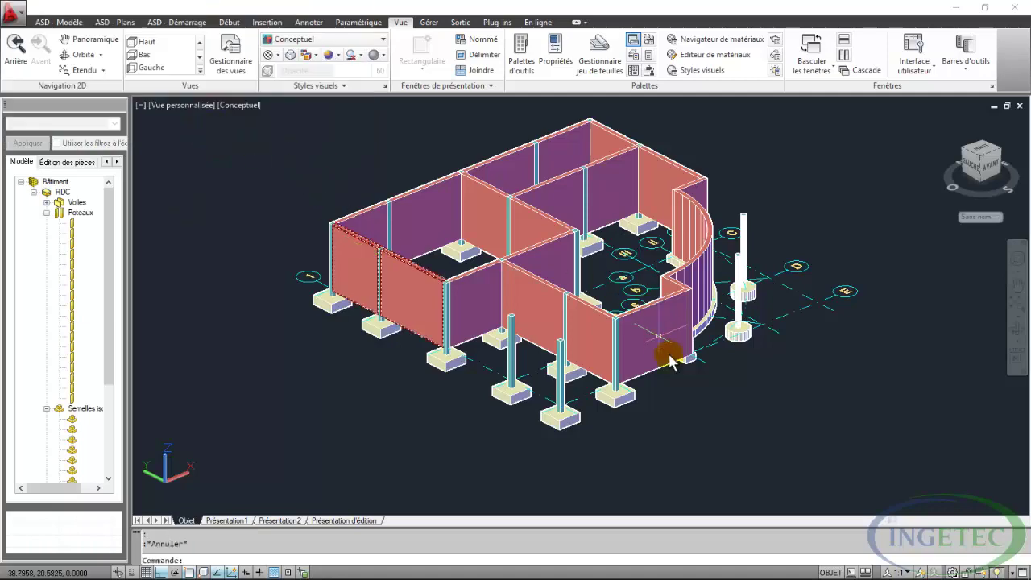
Set the three R50x30 strip footings' vertical offset to -0.30 m.
mouse_move(702, 384)
middle_mouse_down("shift")
mouse_move(564, 381)
mouse_move(537, 391)
mouse_move(544, 371)
mouse_move(575, 352)
mouse_move(604, 352)
middle_mouse_up("shift")
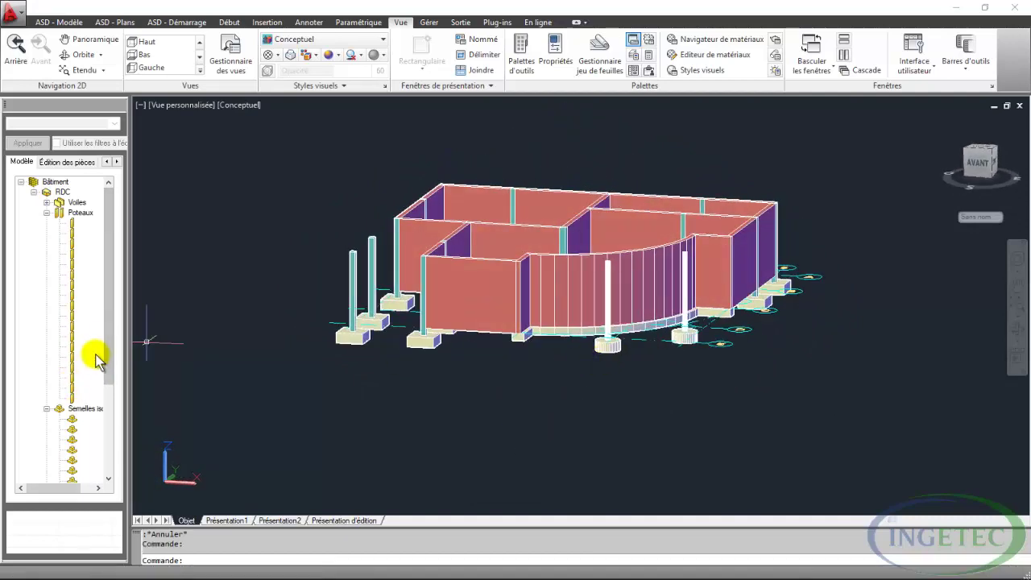
left_click_drag(111, 380, 103, 480)
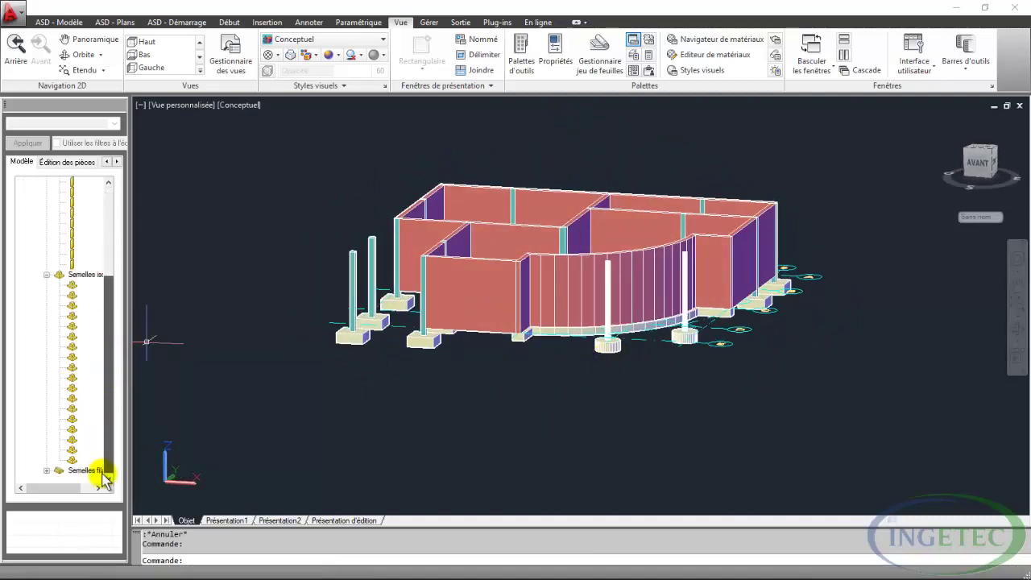
left_click(73, 463)
left_click(80, 472)
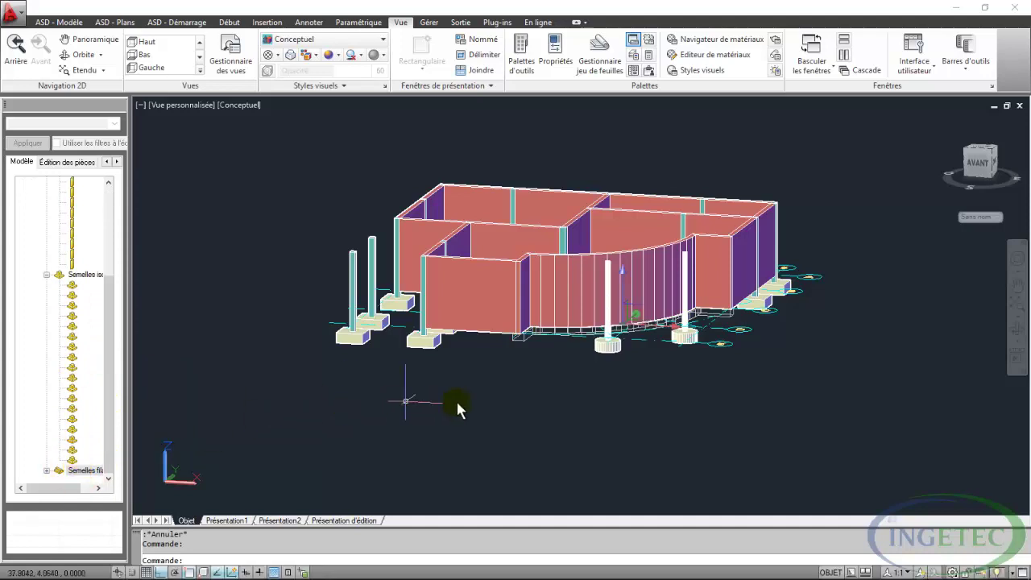
scroll(567, 352, "up", 2)
right_click(564, 356)
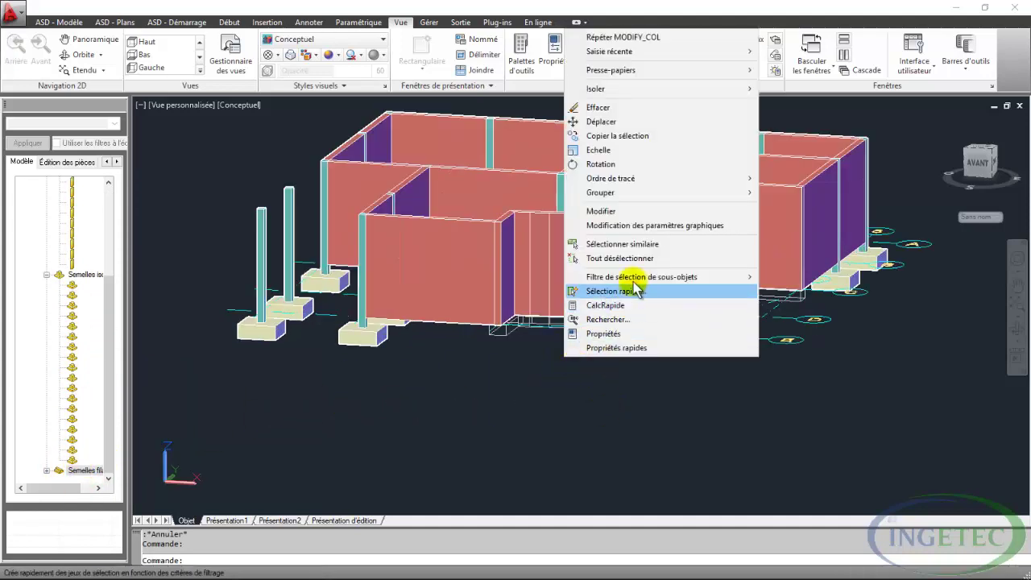
left_click(632, 213)
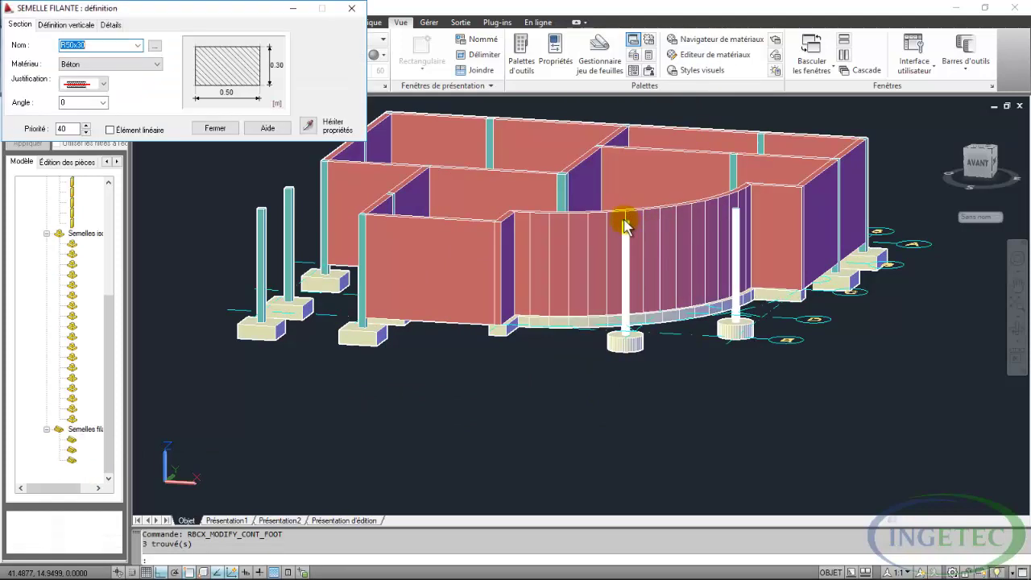
left_click(77, 25)
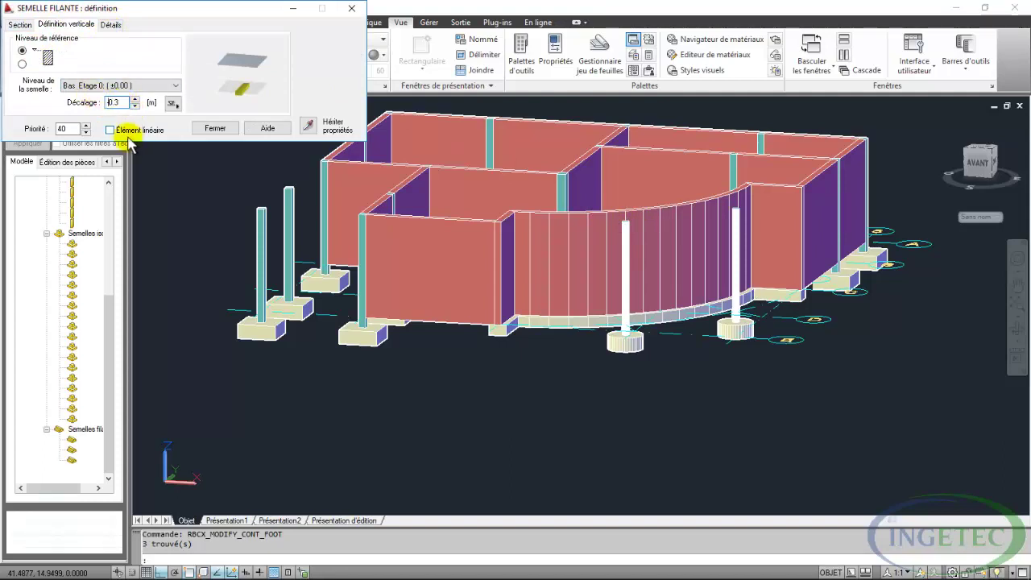
left_click(68, 128)
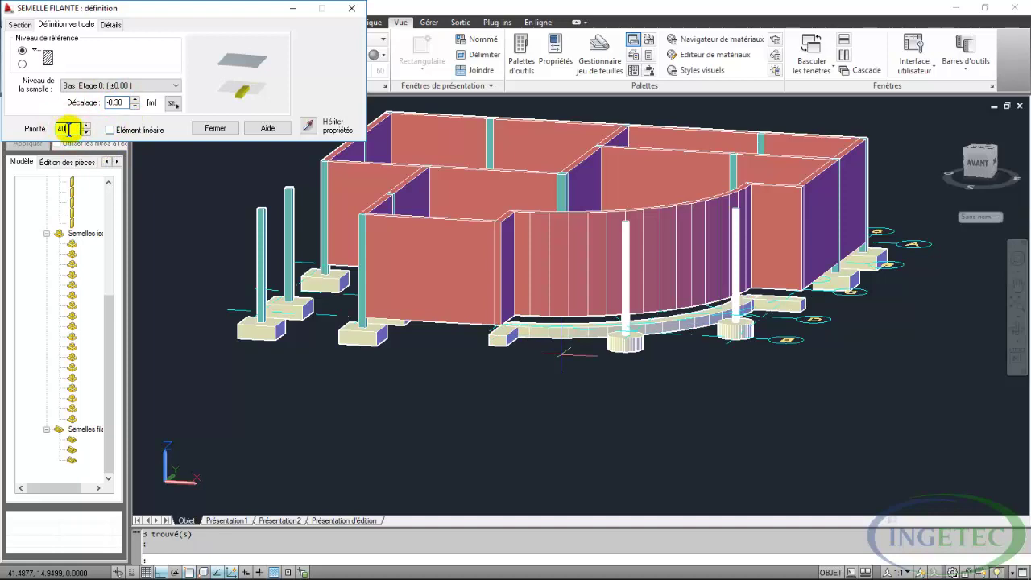
left_click(213, 128)
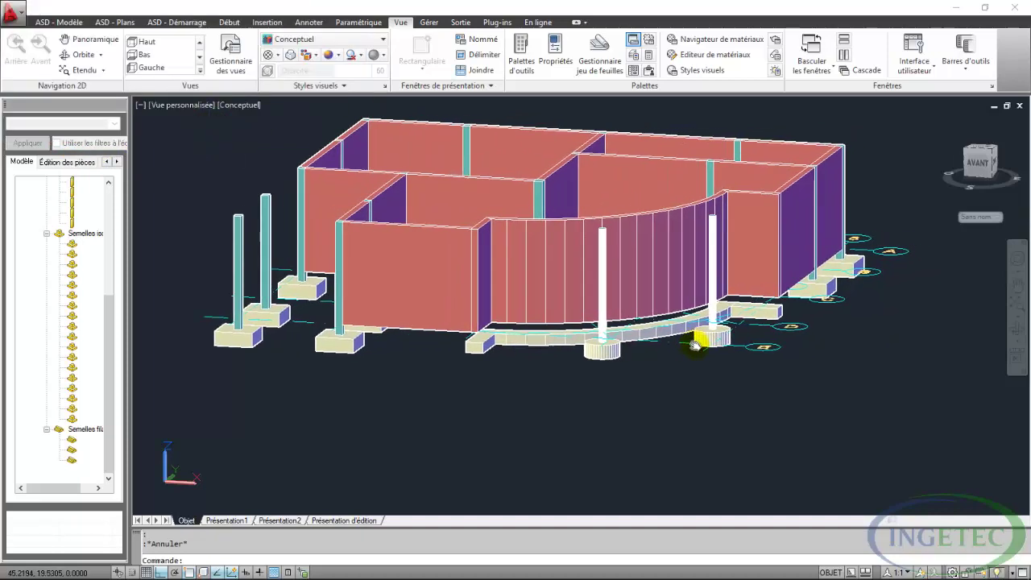
middle_click_drag(731, 337, 499, 303)
scroll(495, 307, "up", 2)
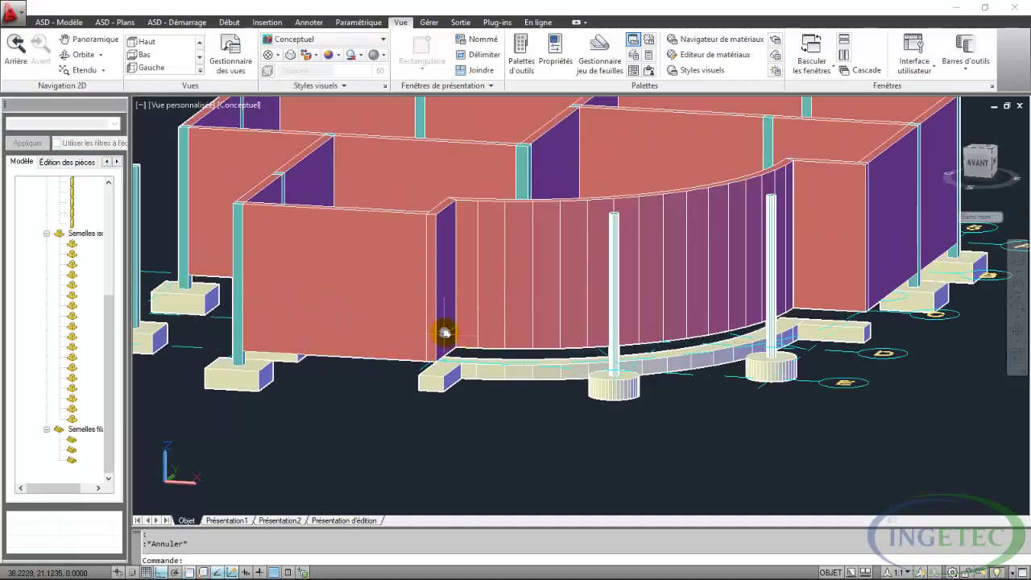
left_click(460, 306)
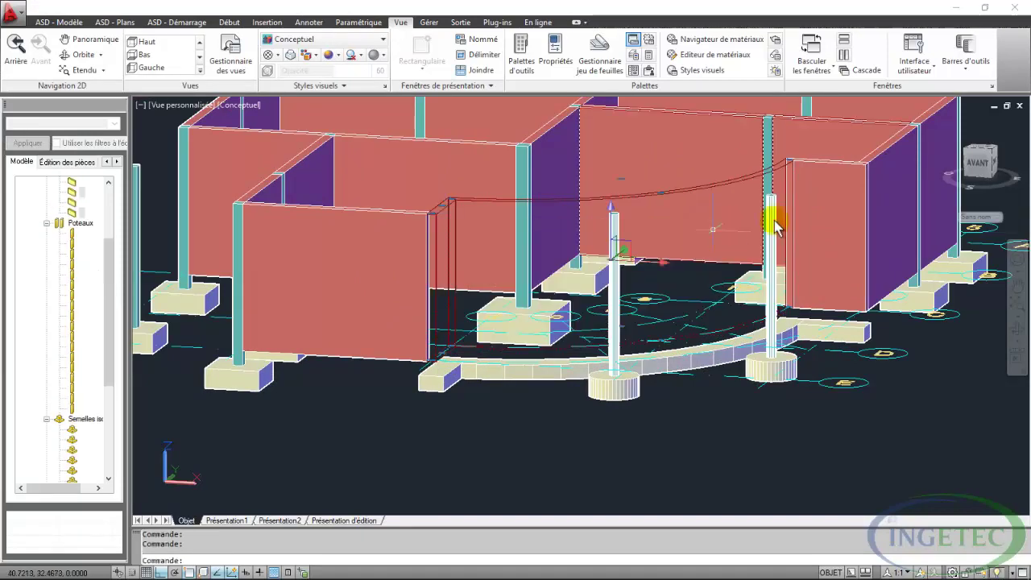
right_click(827, 216)
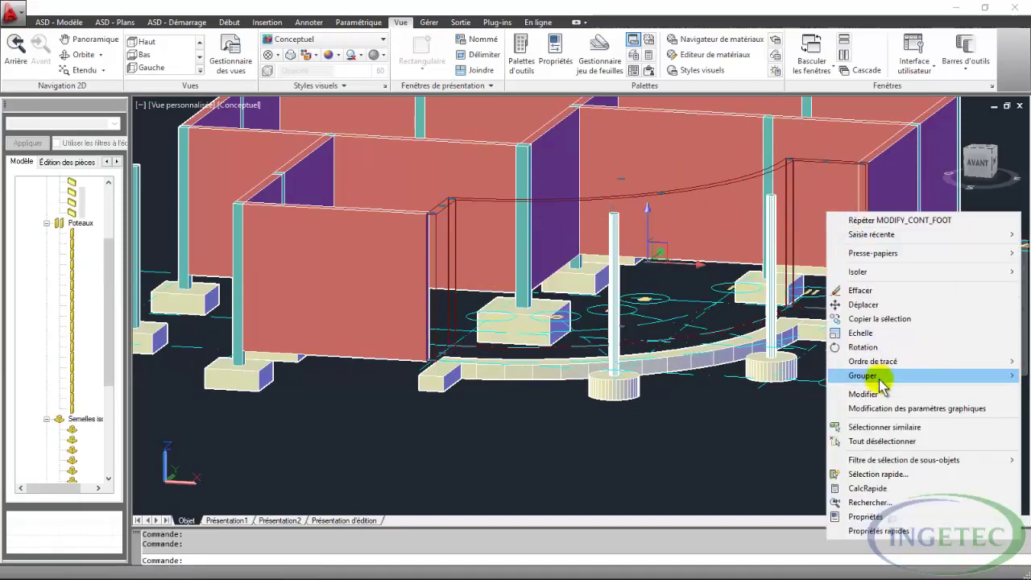
left_click(895, 394)
left_click(81, 23)
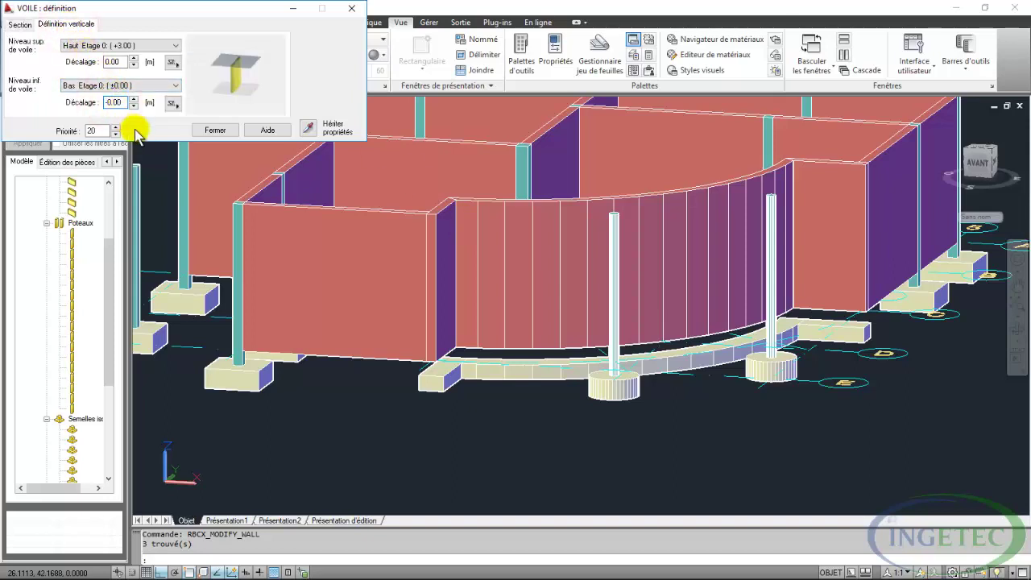
key("Escape")
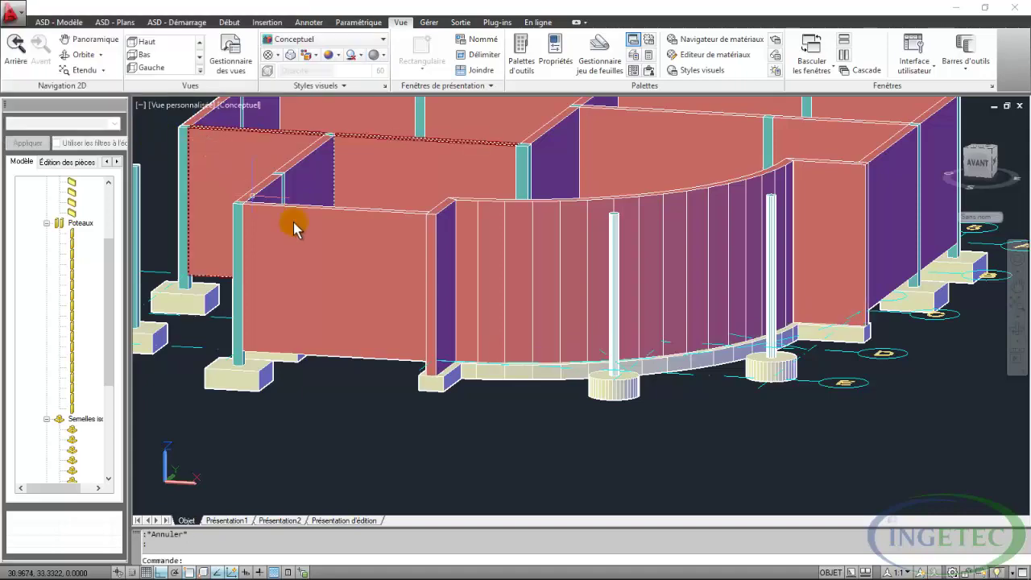
scroll(482, 392, "down", 2)
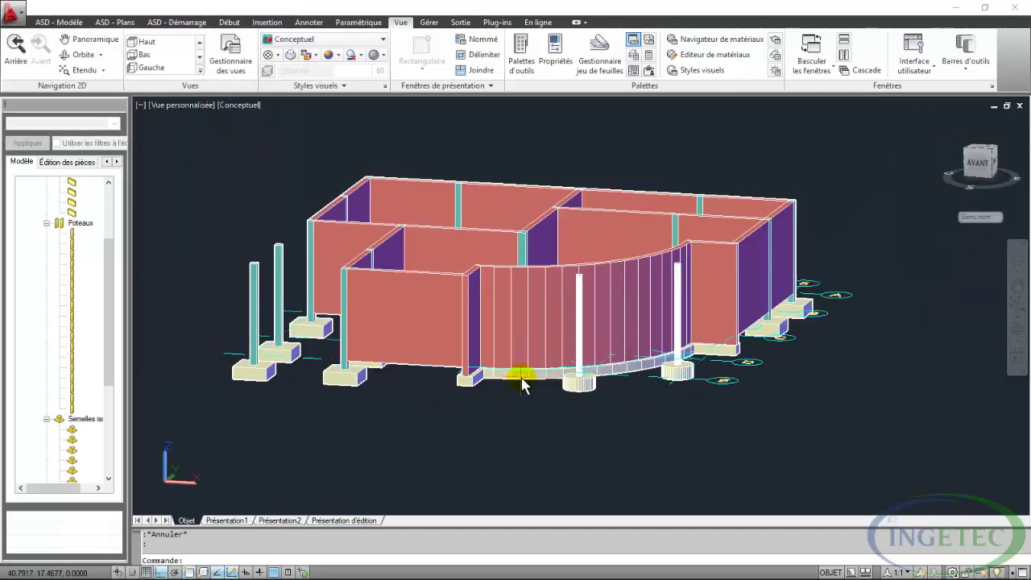
mouse_move(516, 361)
middle_mouse_down("shift")
mouse_move(386, 409)
mouse_move(575, 405)
mouse_move(569, 387)
mouse_move(591, 349)
mouse_move(601, 361)
mouse_move(472, 408)
mouse_move(787, 293)
middle_mouse_up("shift")
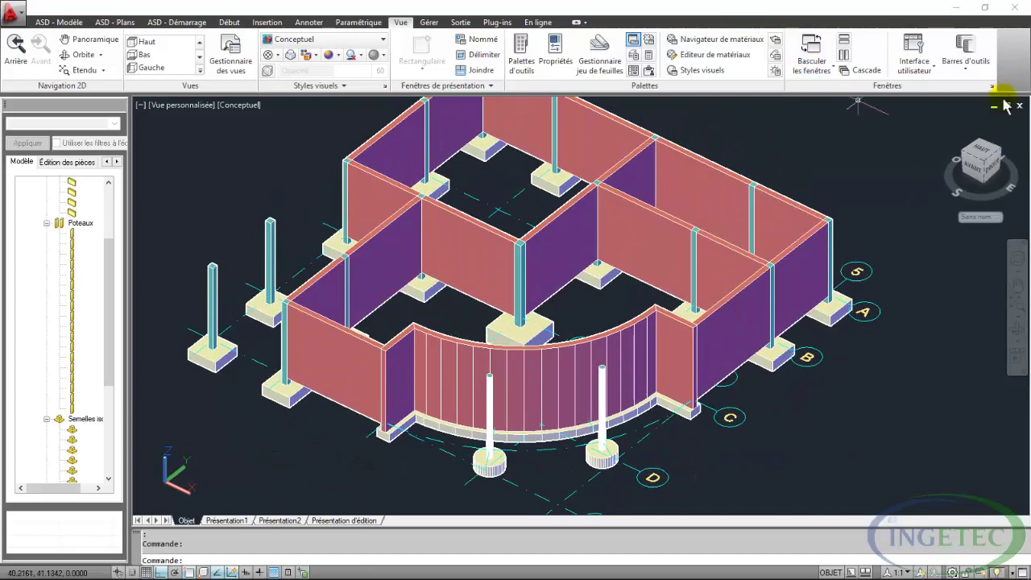
View the foundation from the top (HAUT) in Filaire 2D style, zoomed on the curved wall.
left_click(985, 154)
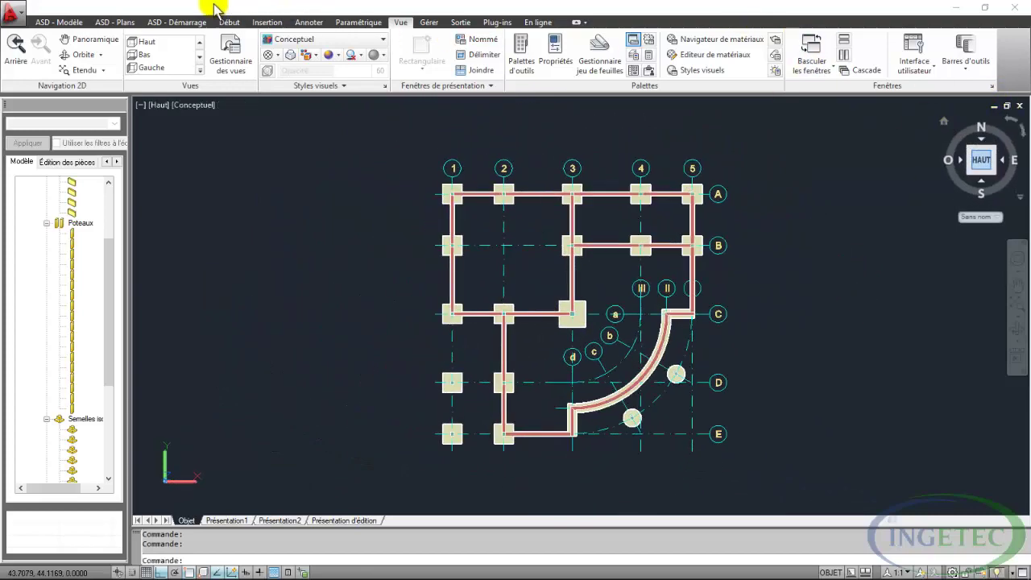
left_click(295, 38)
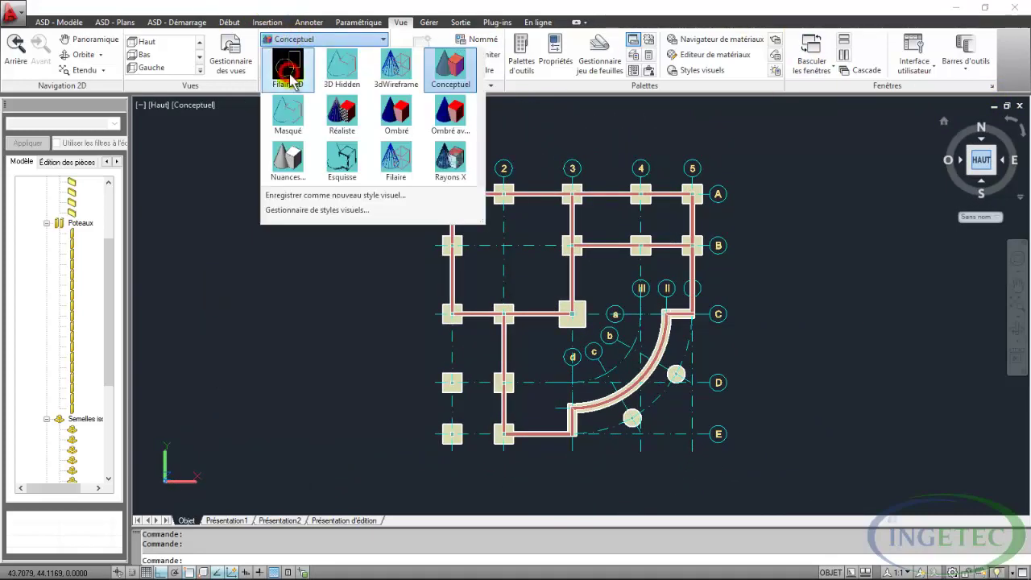
left_click(285, 66)
scroll(628, 407, "up", 2)
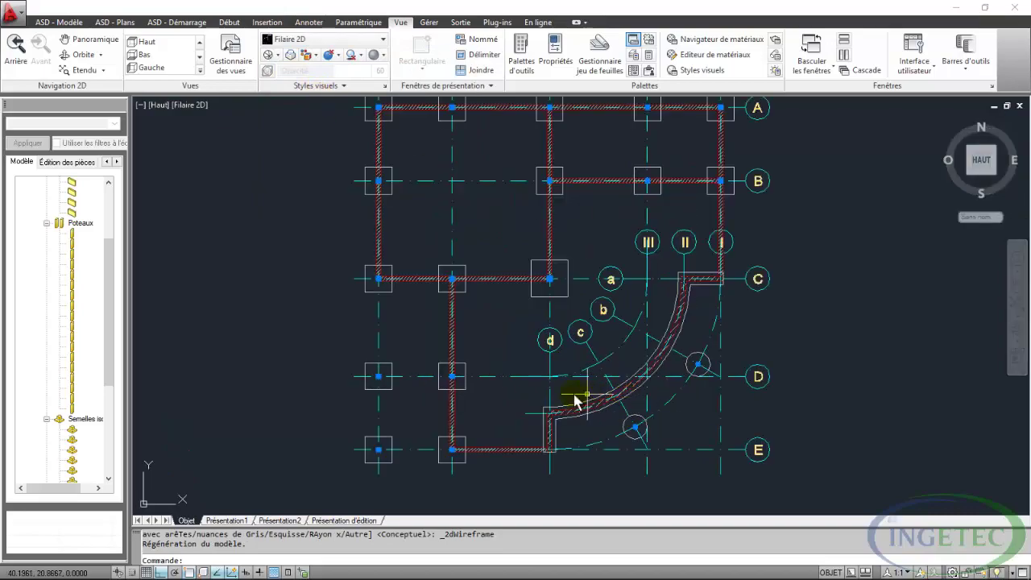